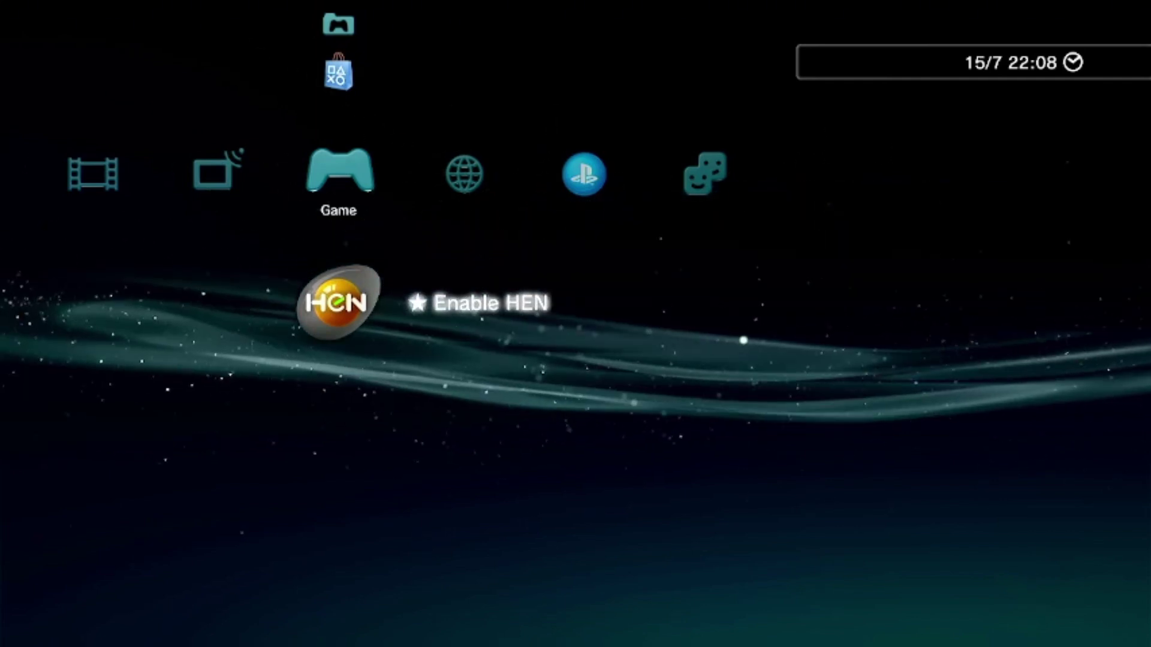
- Move across the XMB to the Settings column and highlight System Settings
{"action": "key", "text": "Return"}
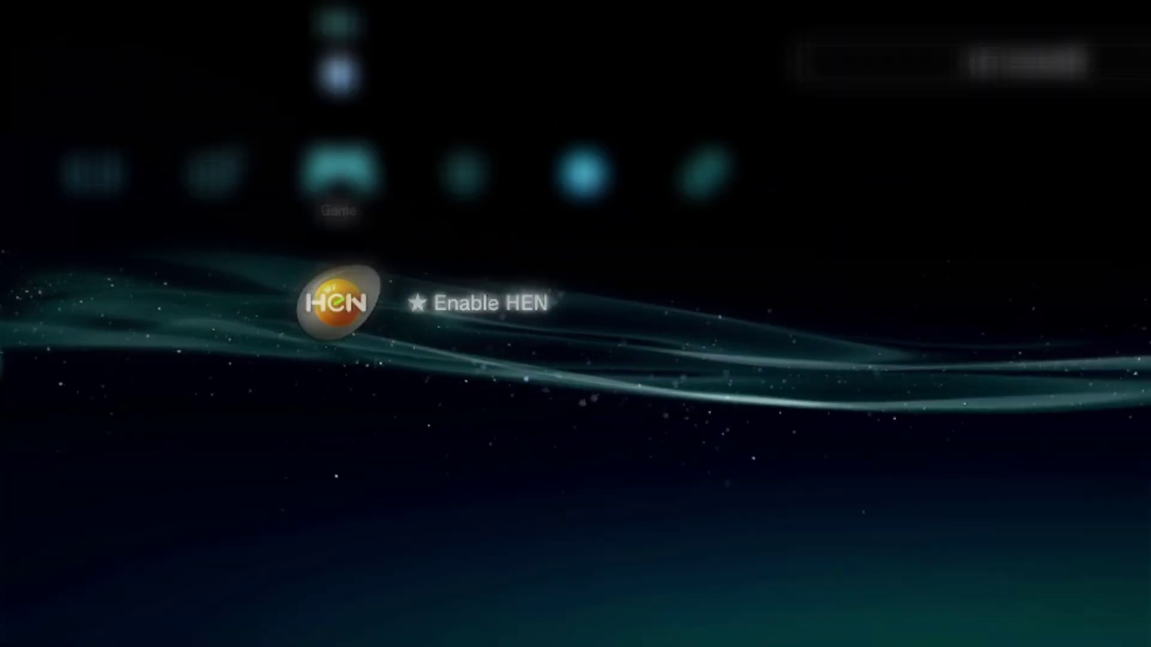
{"action": "key", "text": "Left"}
{"action": "key", "text": "Left"}
{"action": "key", "text": "Left"}
{"action": "key", "text": "Left"}
{"action": "key", "text": "Left"}
{"action": "key", "text": "Left"}
{"action": "key", "text": "Right"}
{"action": "key", "text": "Up"}
{"action": "key", "text": "Up"}
{"action": "key", "text": "Up"}
{"action": "key", "text": "Up"}
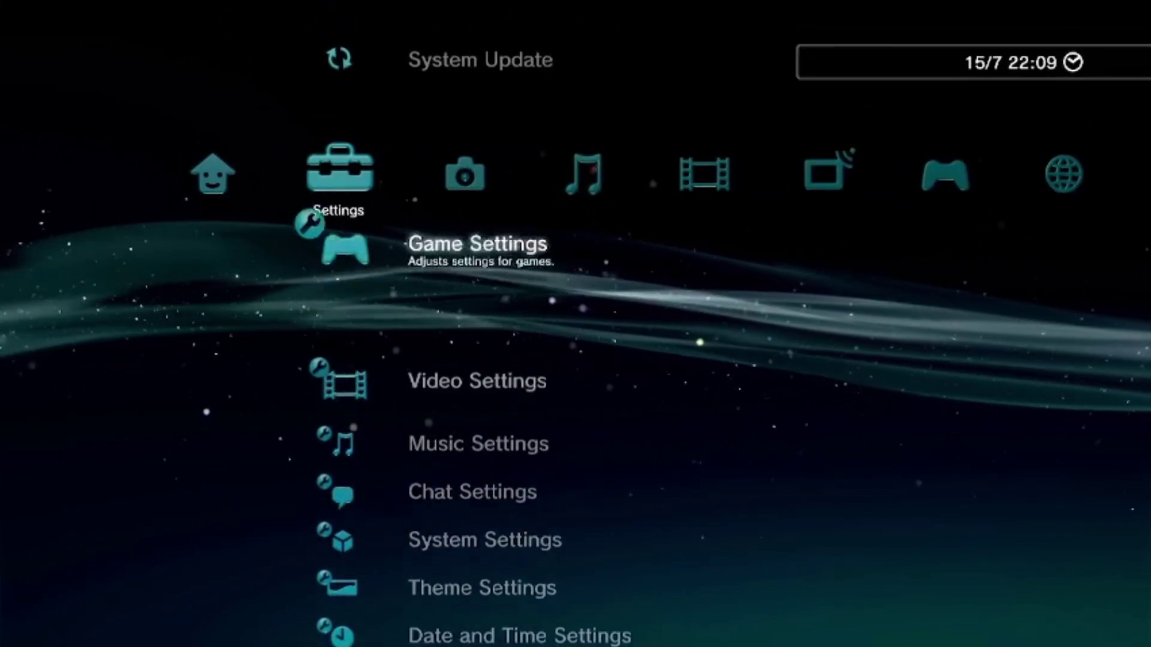
{"action": "key", "text": "Down"}
{"action": "key", "text": "Down"}
{"action": "key", "text": "Down"}
{"action": "key", "text": "Down"}
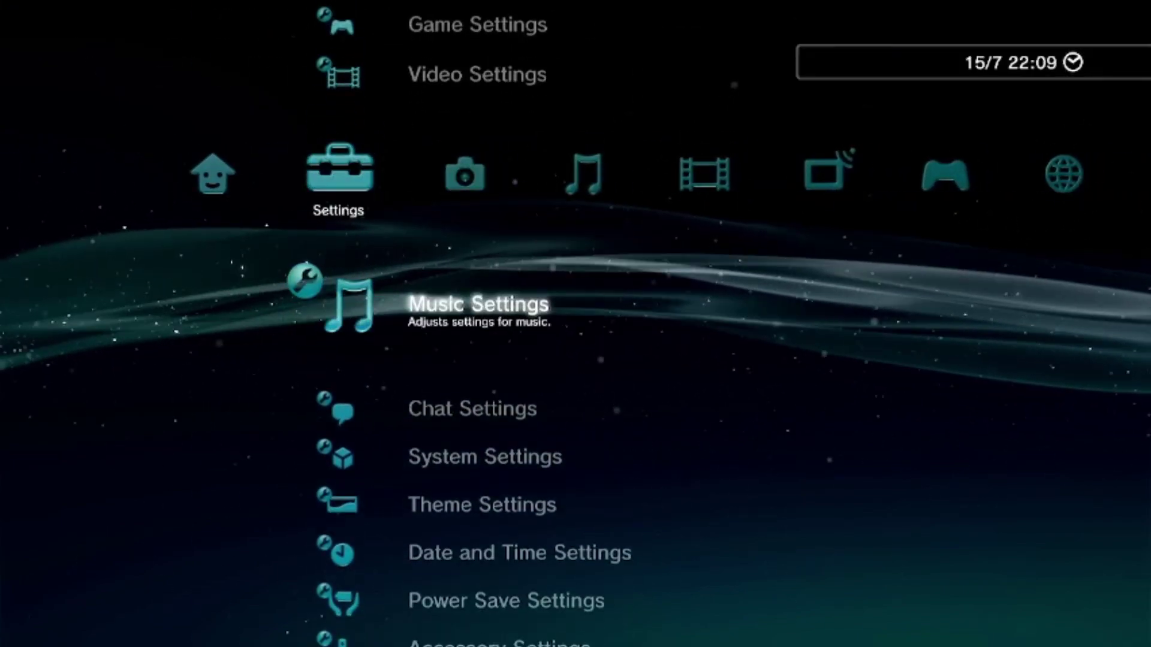
- Open the System Settings list and move down to System Information
{"action": "key", "text": "Down"}
{"action": "key", "text": "Up"}
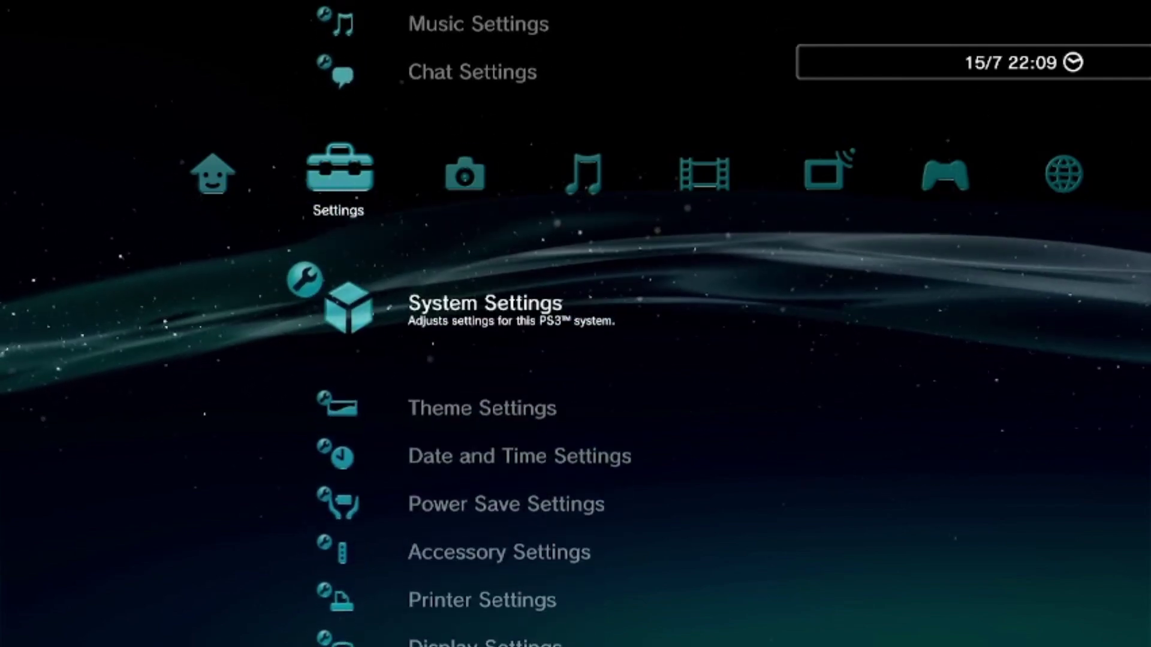
{"action": "key", "text": "Return"}
{"action": "key", "text": "Down"}
{"action": "key", "text": "Up"}
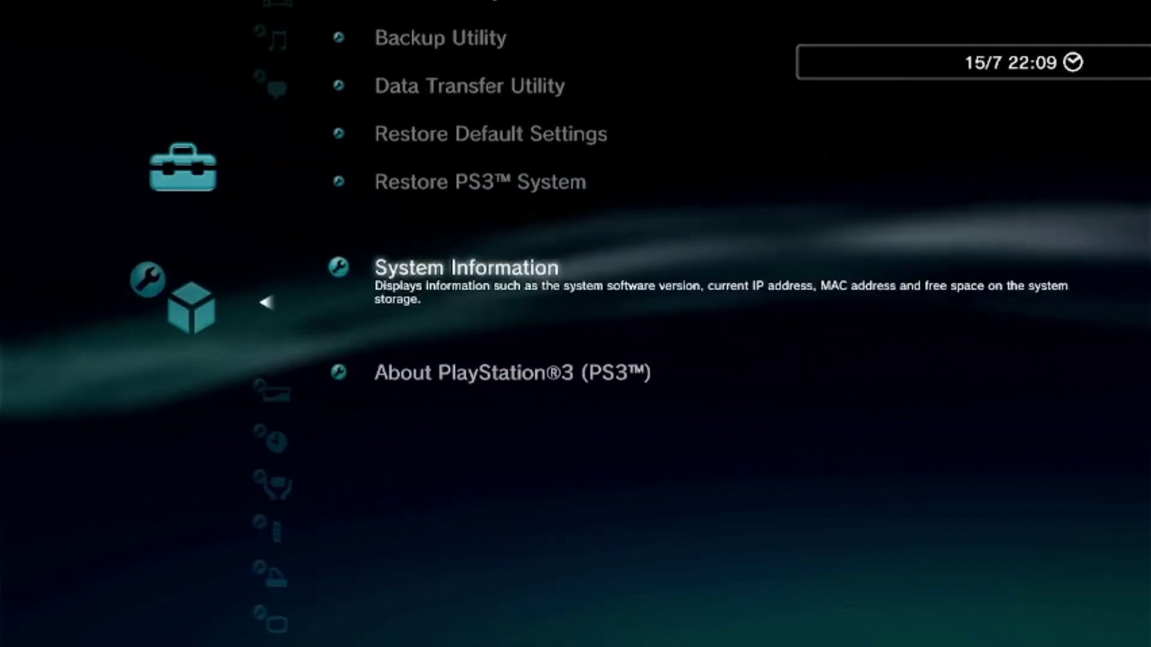
{"action": "key", "text": "Up"}
{"action": "key", "text": "Up"}
{"action": "key", "text": "Up"}
{"action": "key", "text": "Up"}
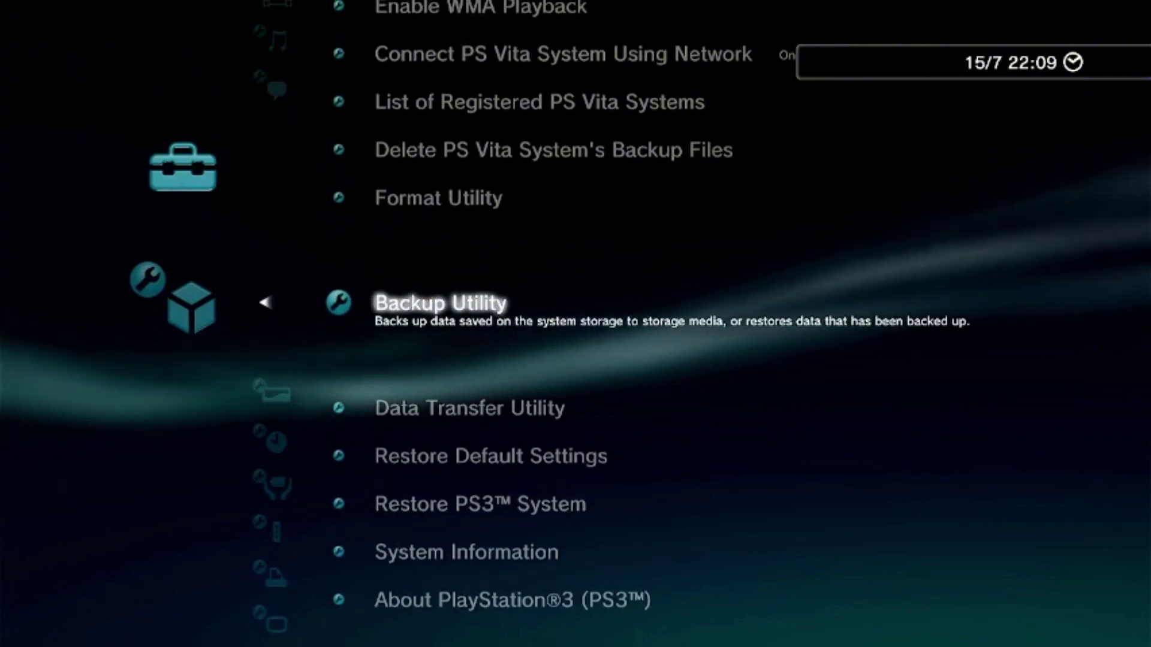
{"action": "key", "text": "Down"}
{"action": "key", "text": "Down"}
{"action": "key", "text": "Down"}
{"action": "key", "text": "Down"}
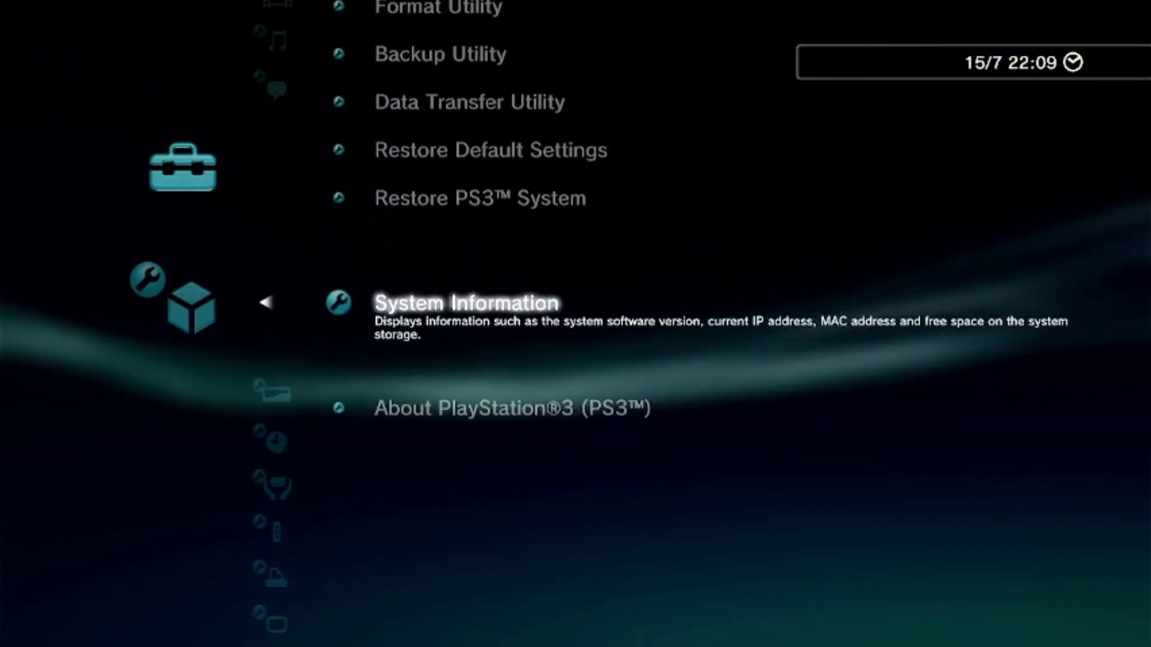
- Confirm System Information shows Version 4.90, then back out to the Music column
{"action": "key", "text": "Return"}
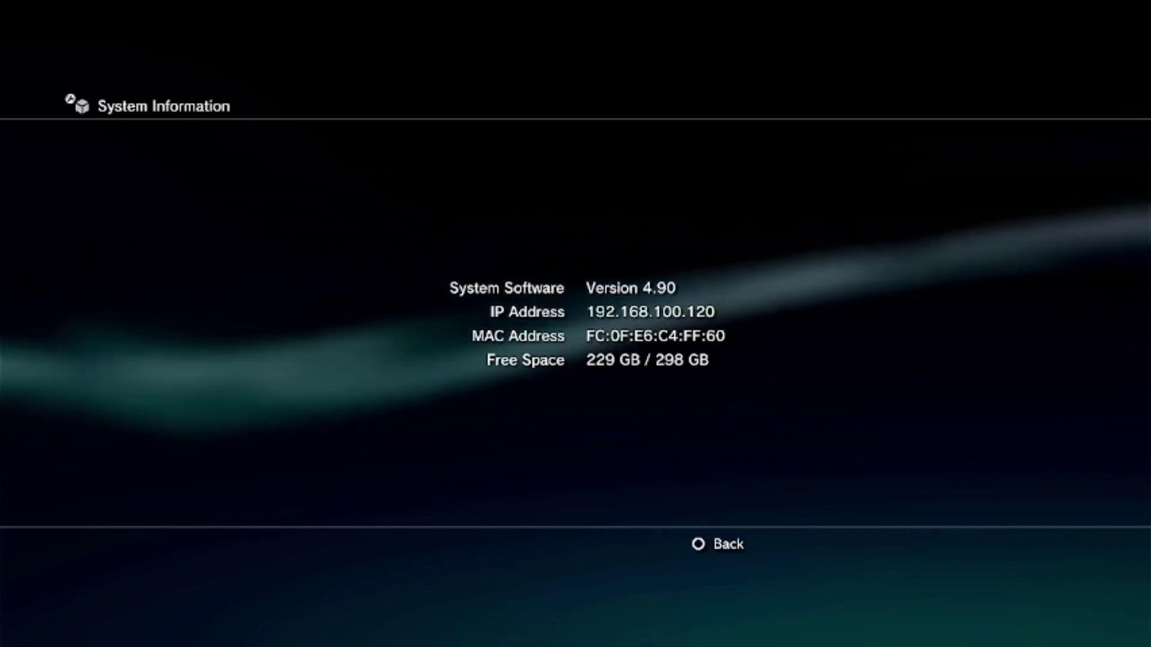
{"action": "key", "text": "Escape"}
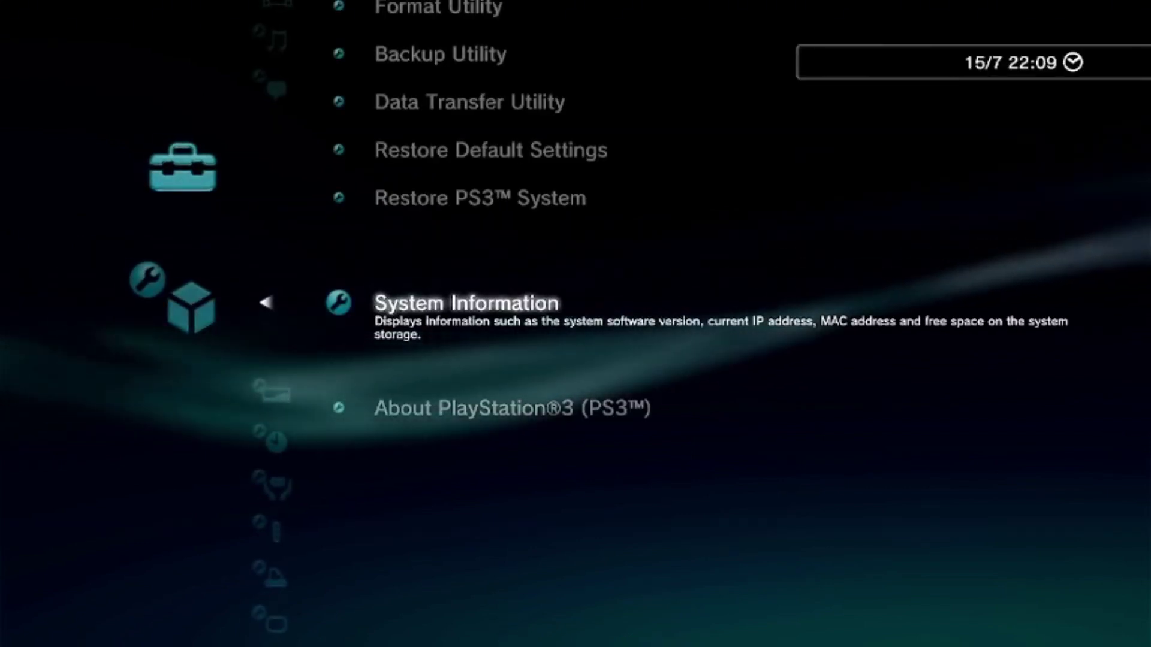
{"action": "key", "text": "Escape"}
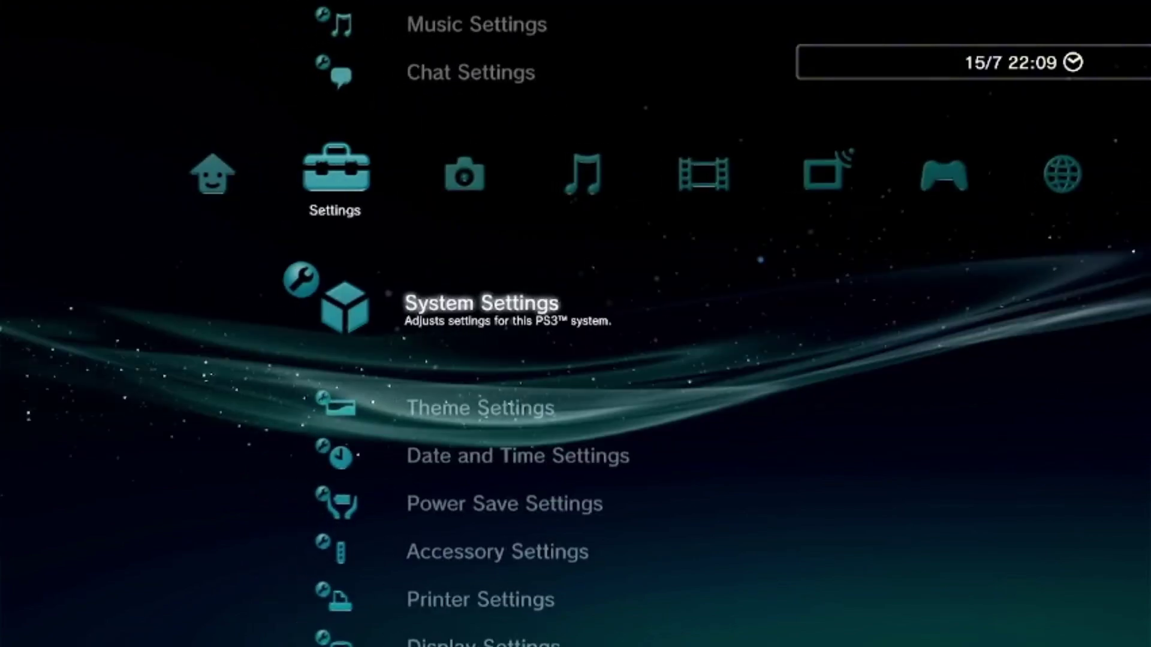
{"action": "key", "text": "Right"}
{"action": "key", "text": "Right"}
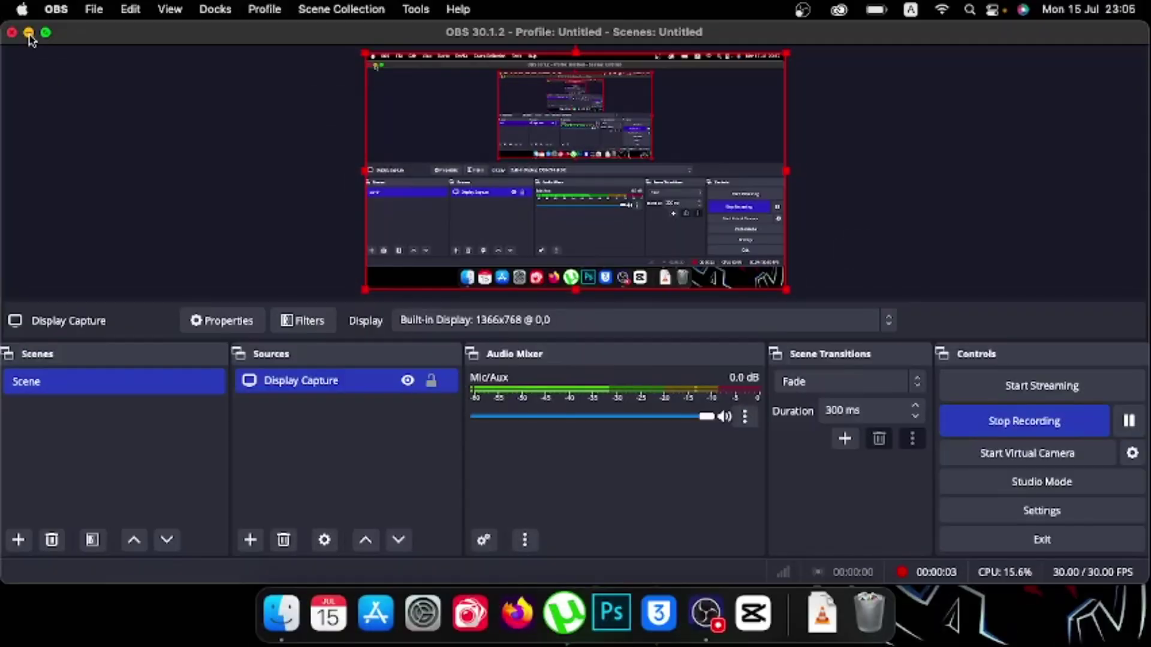
- Minimise the OBS Studio window to the Dock to reveal the Mac desktop
{"action": "left_click", "coordinate": [29, 31]}
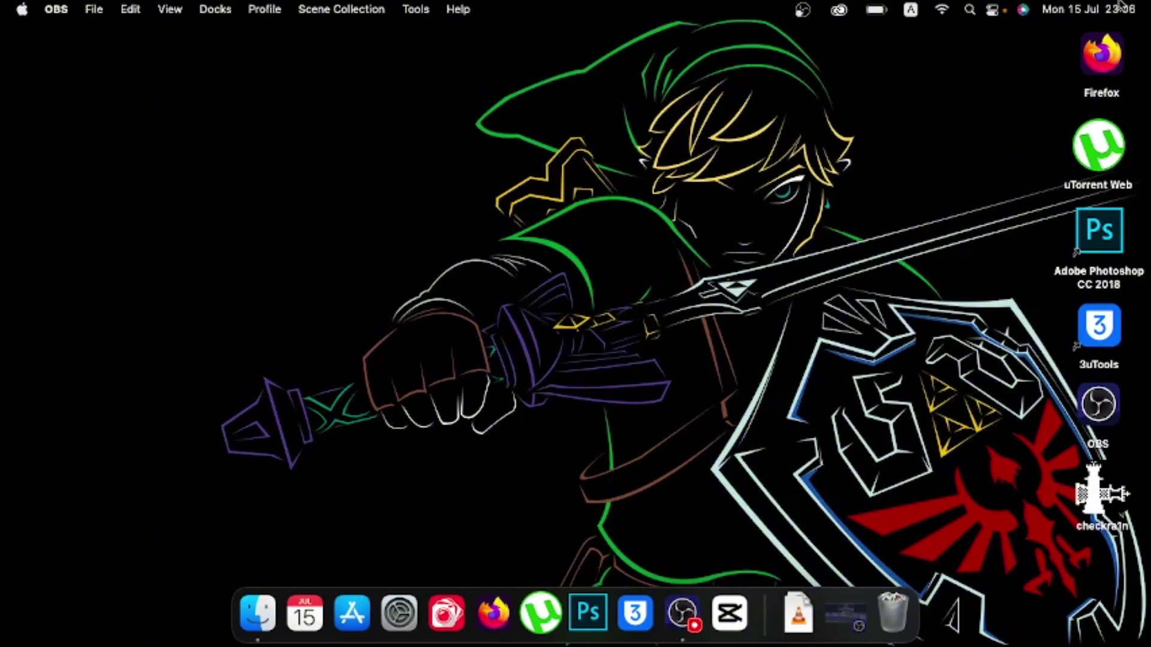
- Search Spotlight for 'disk' and launch Disk Utility from the results
{"action": "left_click", "coordinate": [971, 9]}
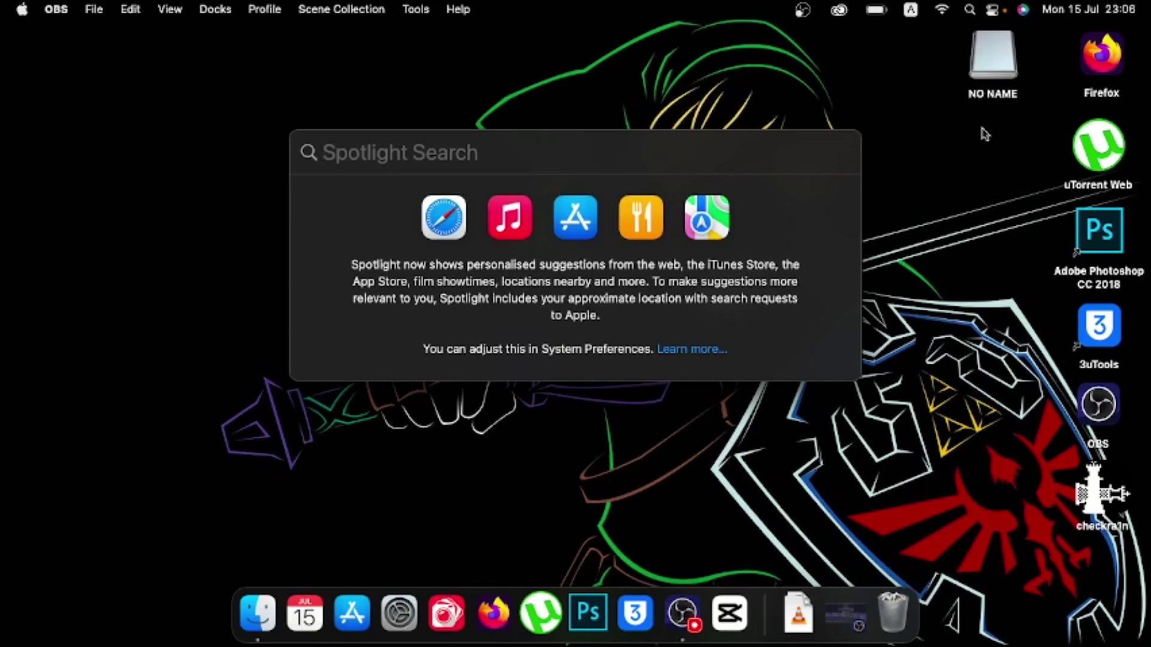
{"action": "type", "text": "d"}
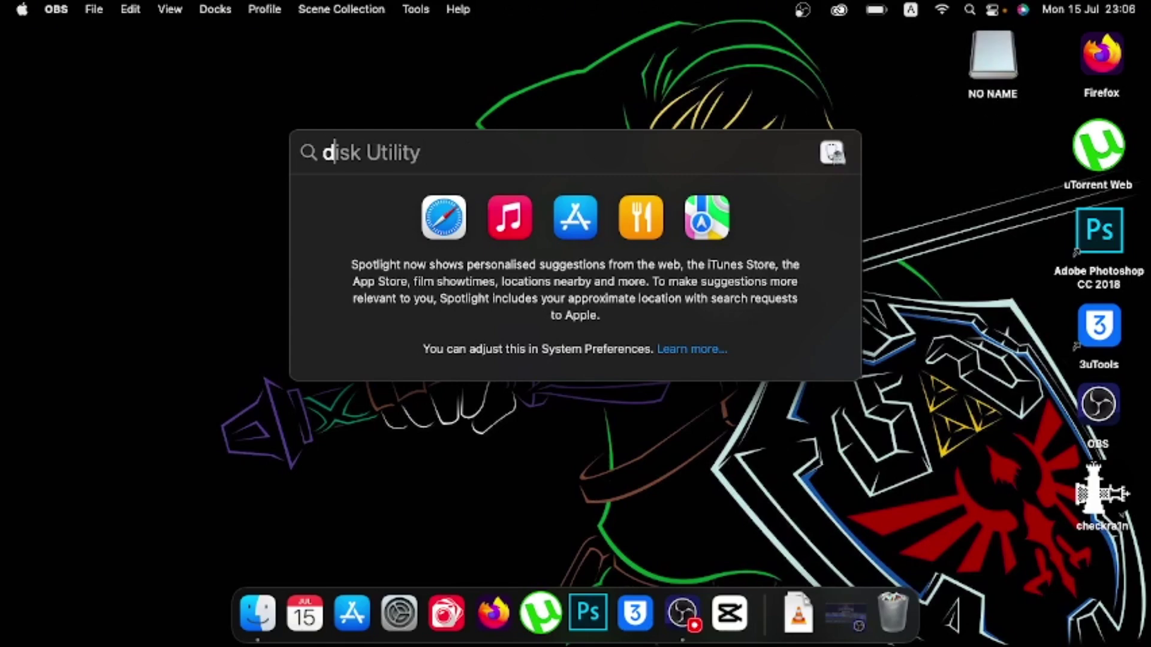
{"action": "type", "text": "isk"}
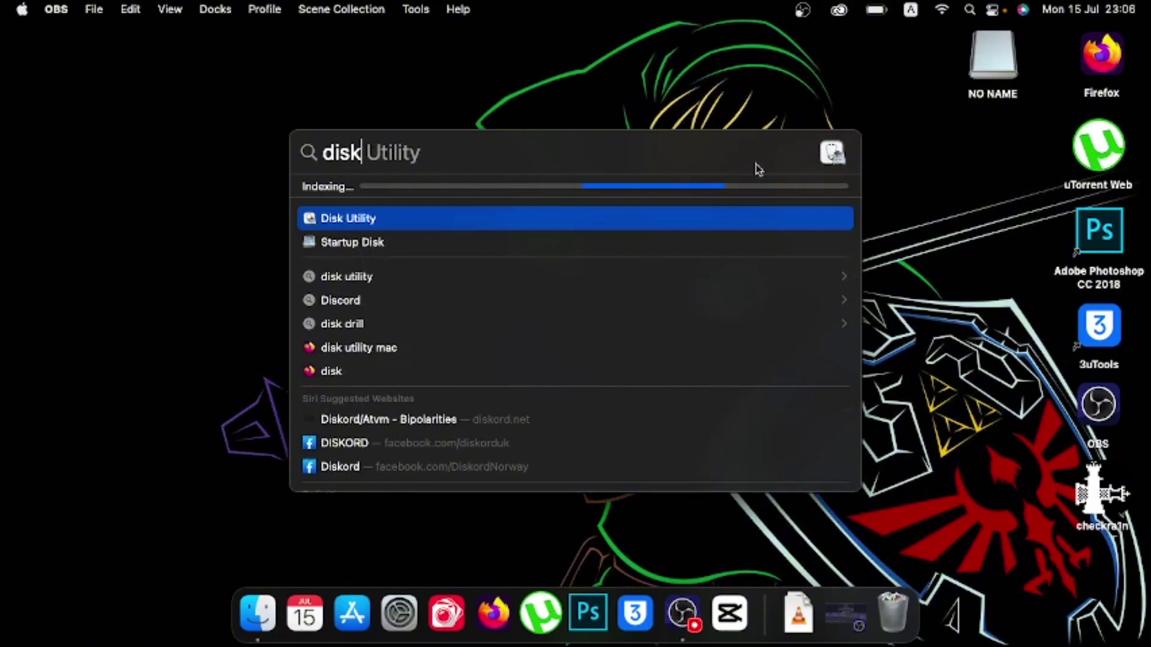
{"action": "left_click", "coordinate": [504, 219]}
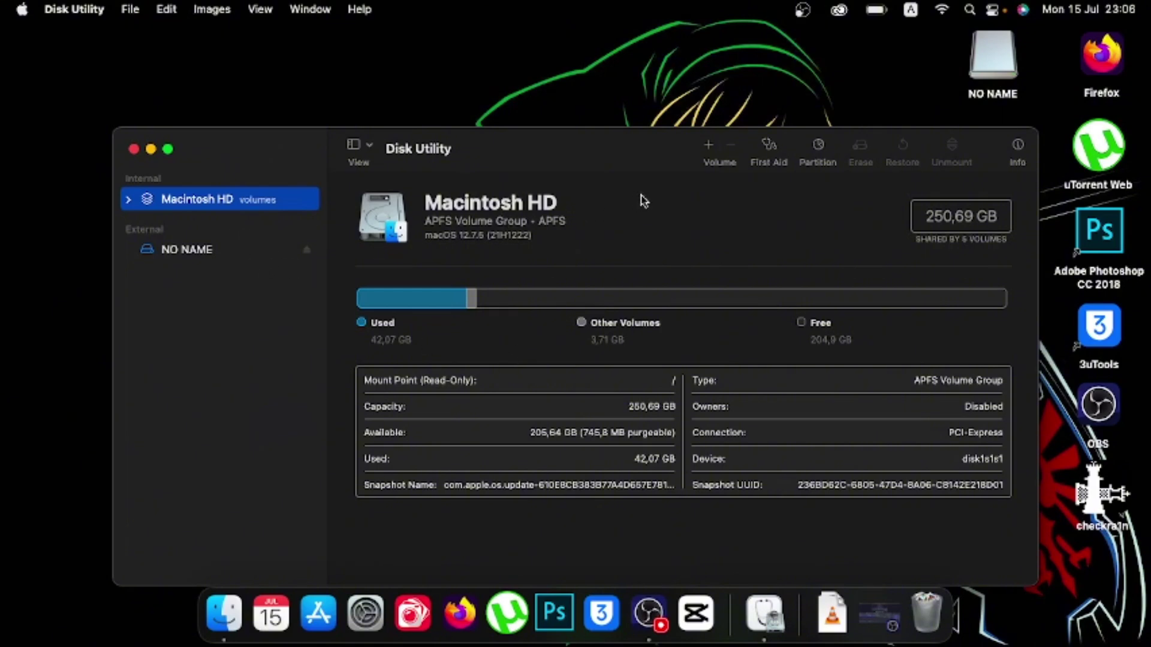
- Erase the NO NAME drive as MS-DOS (FAT32) with the new name PS3 USB
{"action": "left_click", "coordinate": [226, 257]}
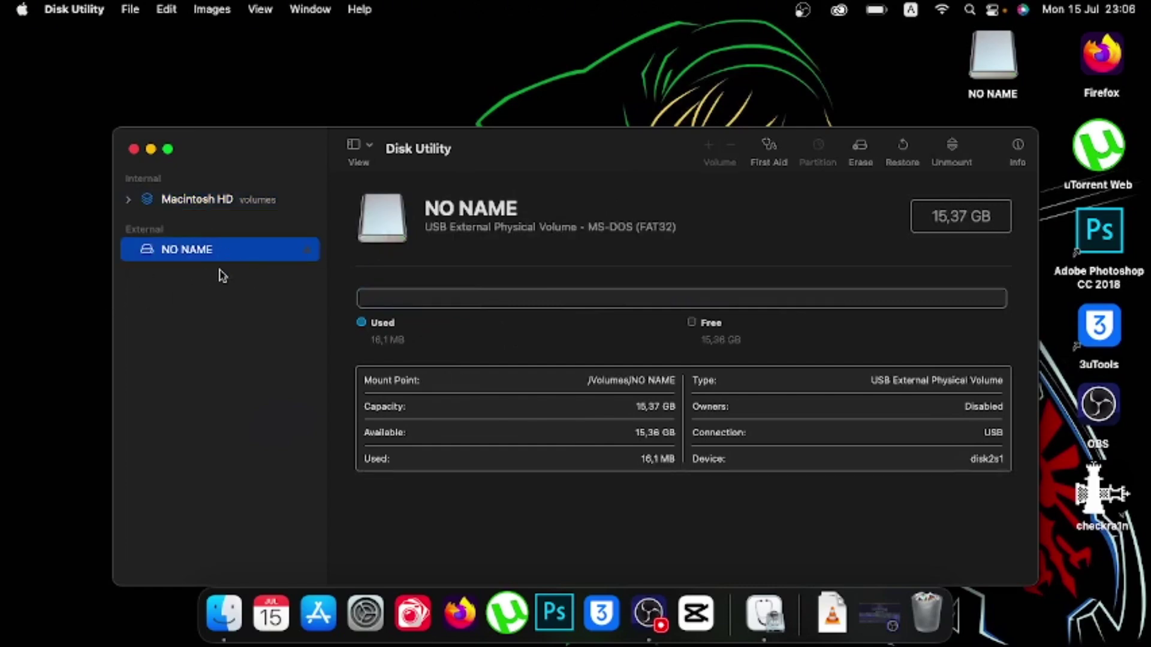
{"action": "left_click", "coordinate": [862, 153]}
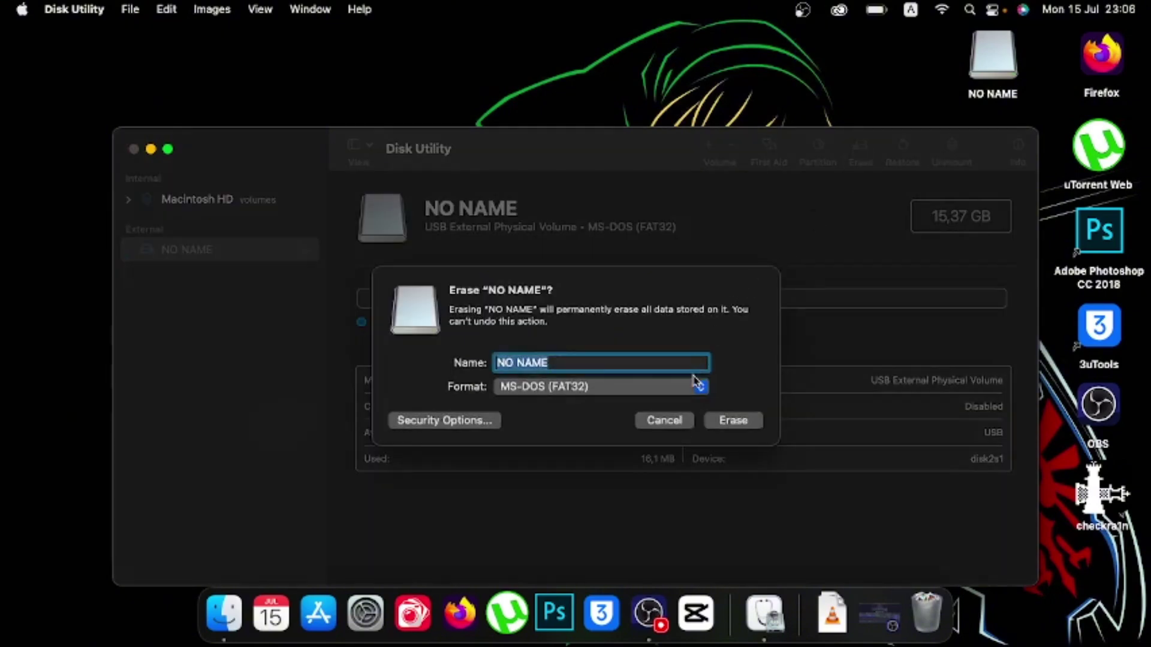
{"action": "left_click", "coordinate": [701, 387]}
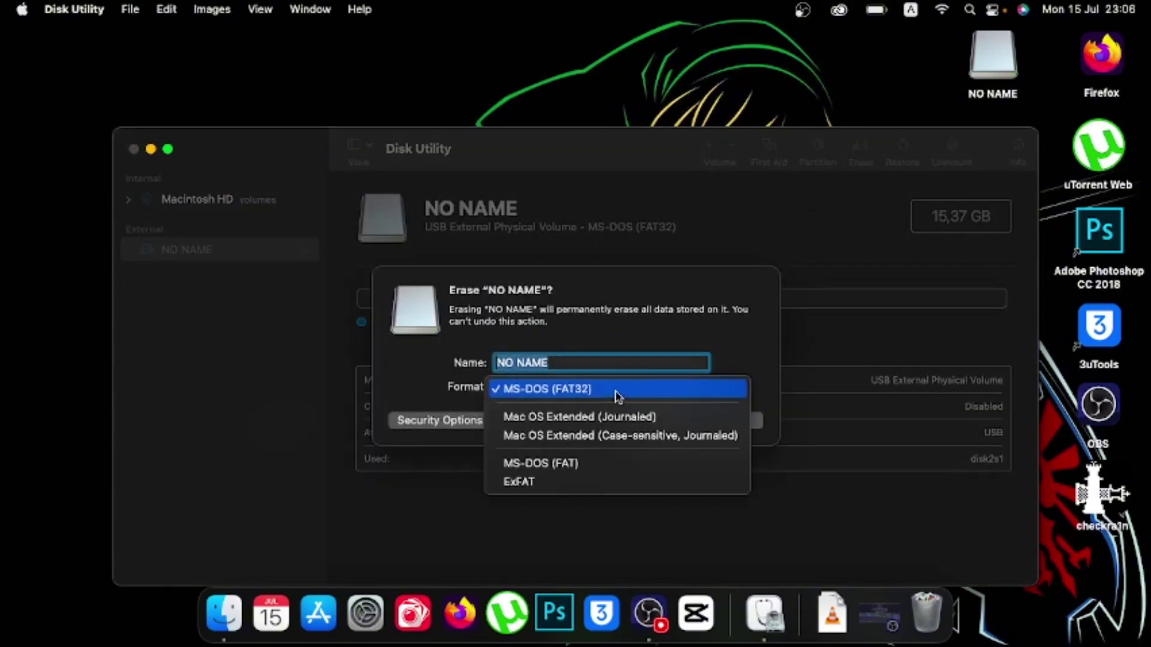
{"action": "left_click", "coordinate": [583, 391]}
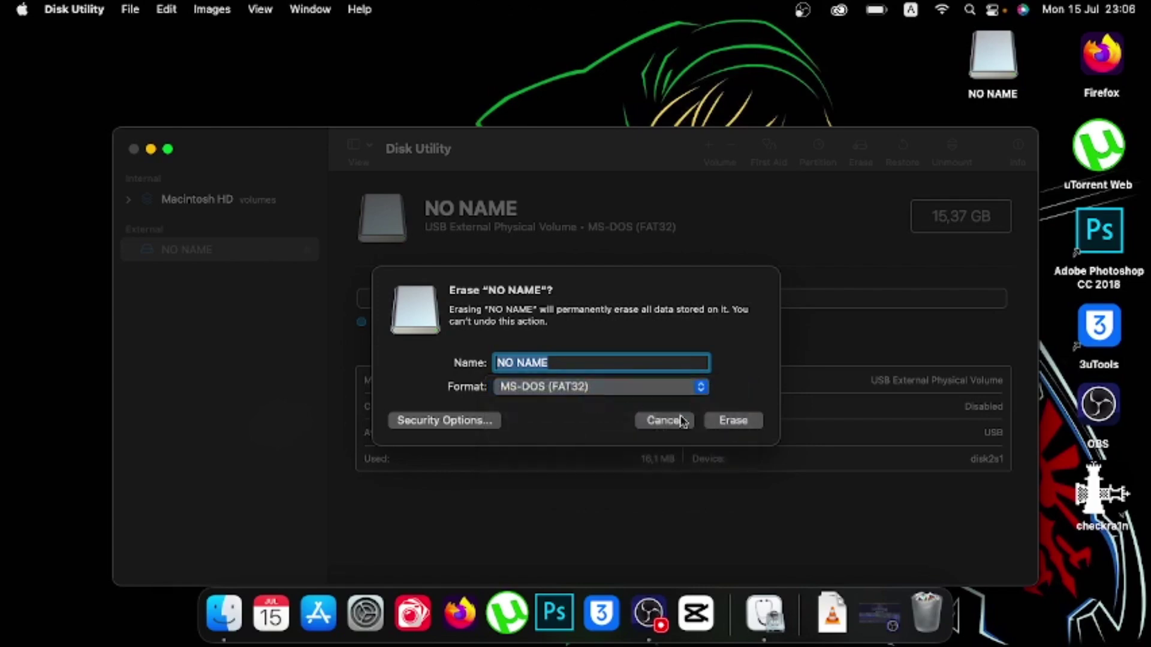
{"action": "left_click", "coordinate": [577, 363]}
{"action": "key", "text": "BackSpace"}
{"action": "key", "text": "BackSpace"}
{"action": "key", "text": "BackSpace"}
{"action": "key", "text": "BackSpace"}
{"action": "key", "text": "BackSpace"}
{"action": "key", "text": "BackSpace"}
{"action": "type", "text": "PS3 USB"}
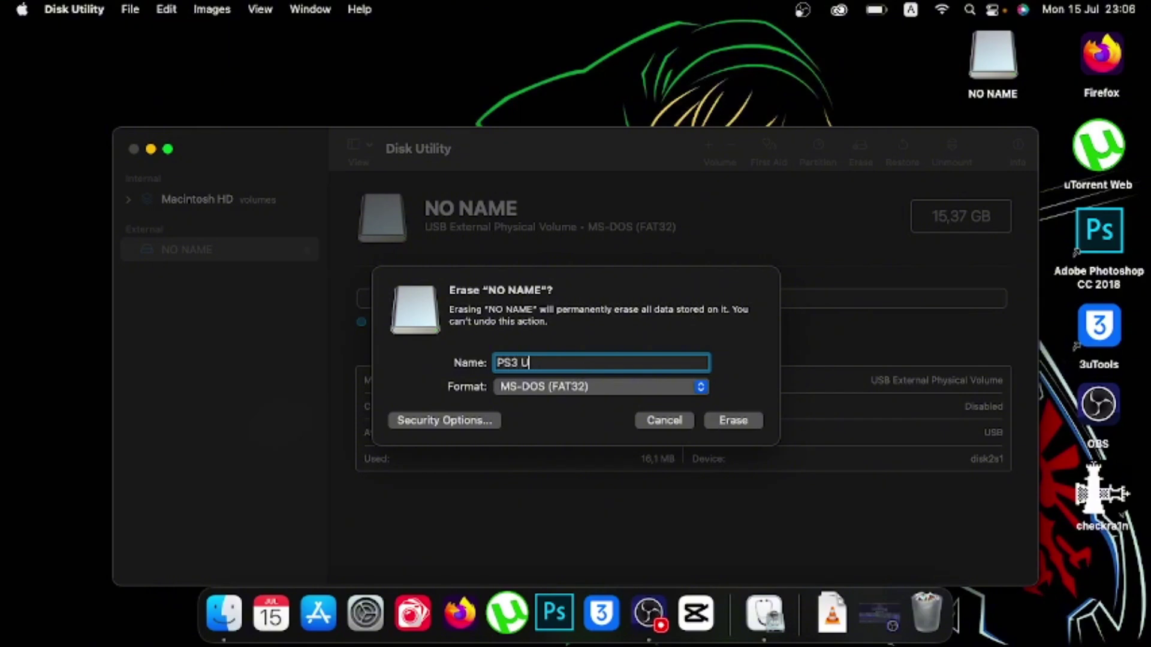
{"action": "left_click", "coordinate": [757, 426]}
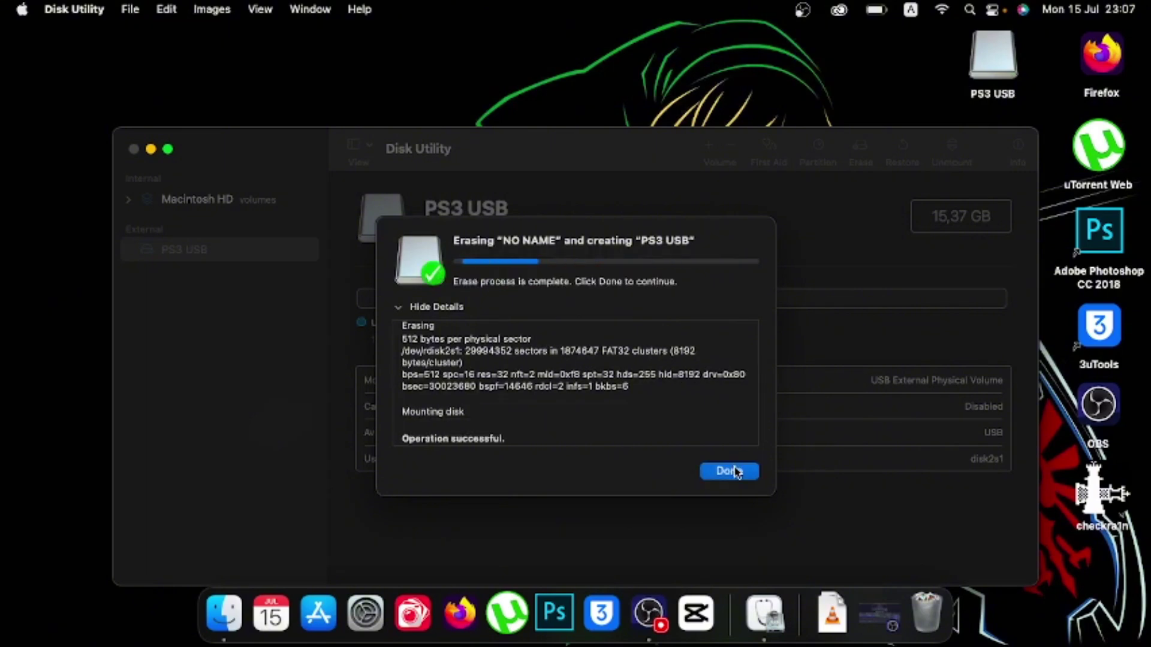
{"action": "left_click", "coordinate": [729, 471]}
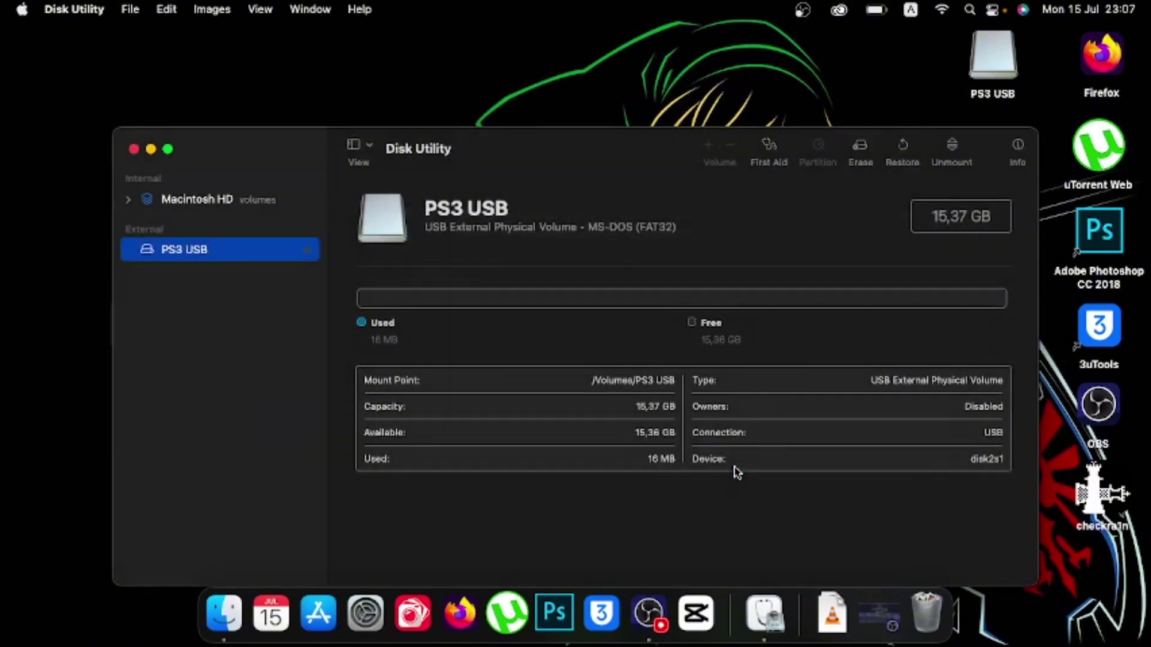
- Quit Disk Utility, launch Firefox and search the web for 'hfw 4.91'
{"action": "left_click", "coordinate": [133, 150]}
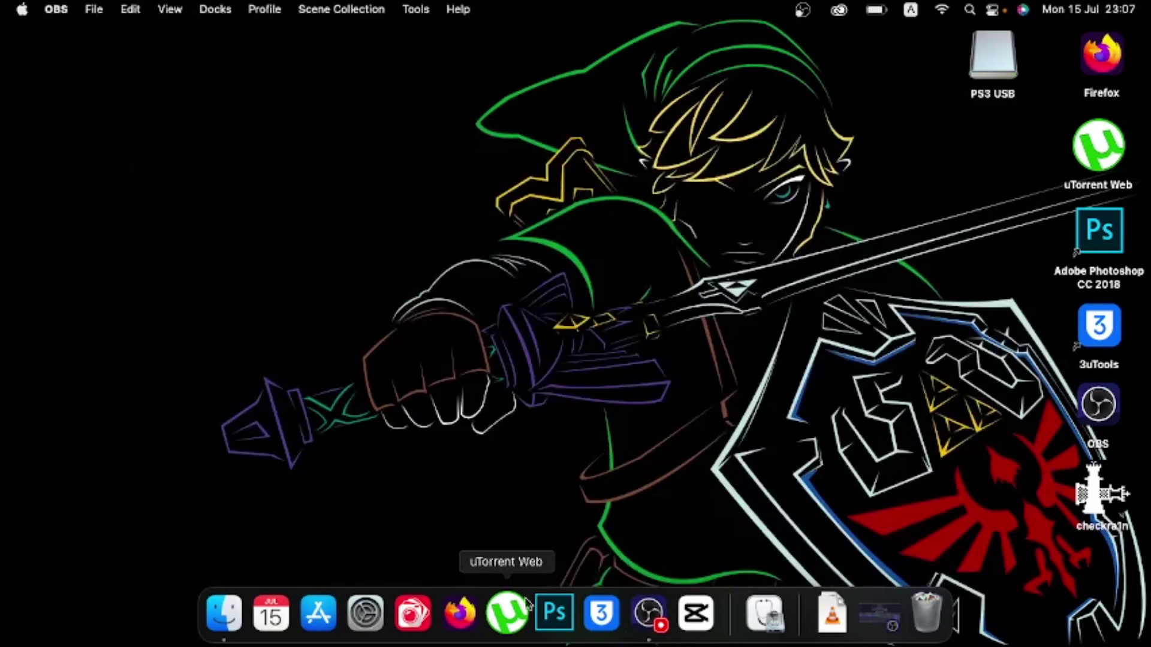
{"action": "left_click", "coordinate": [465, 617]}
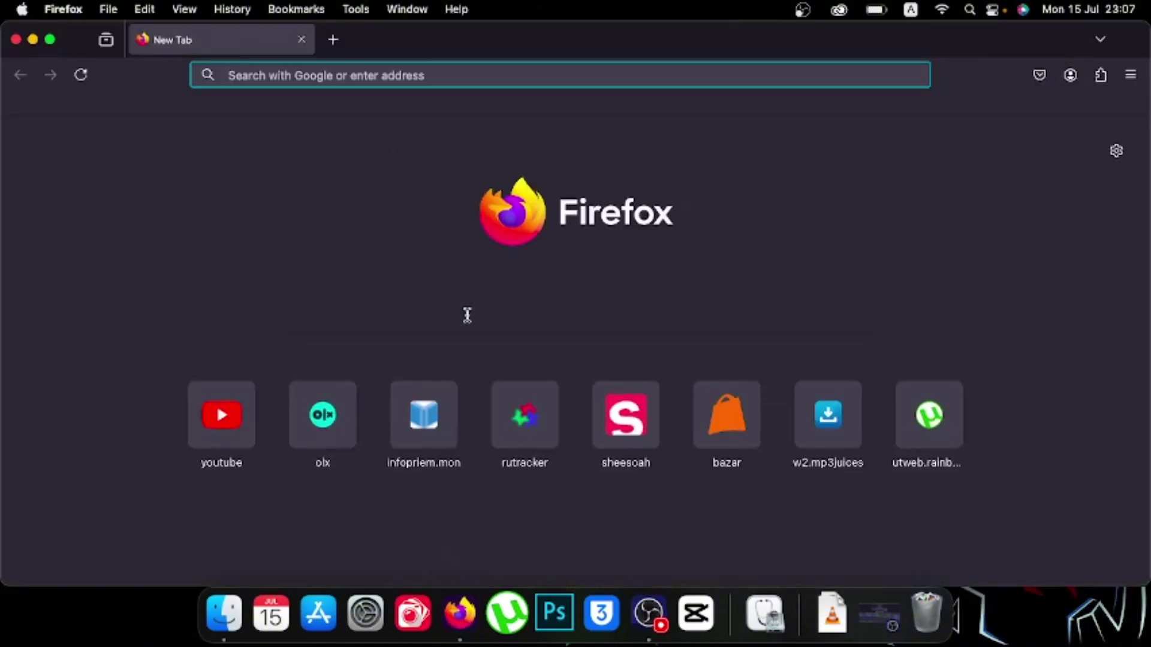
{"action": "left_click", "coordinate": [465, 315]}
{"action": "type", "text": "hf"}
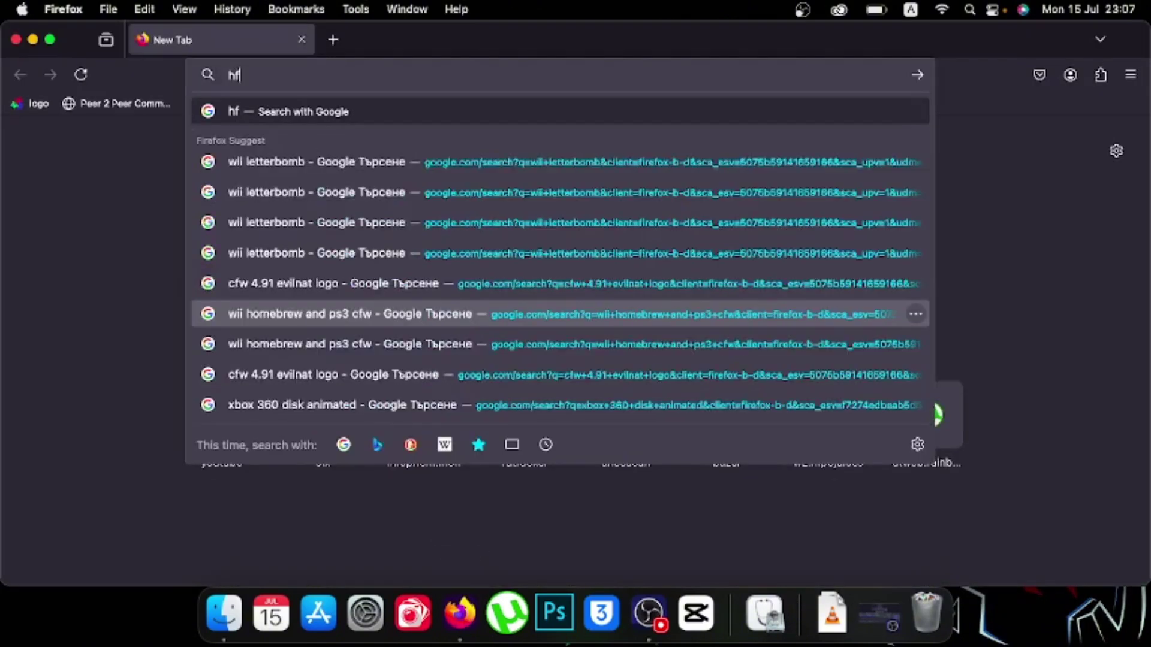
{"action": "type", "text": "w"}
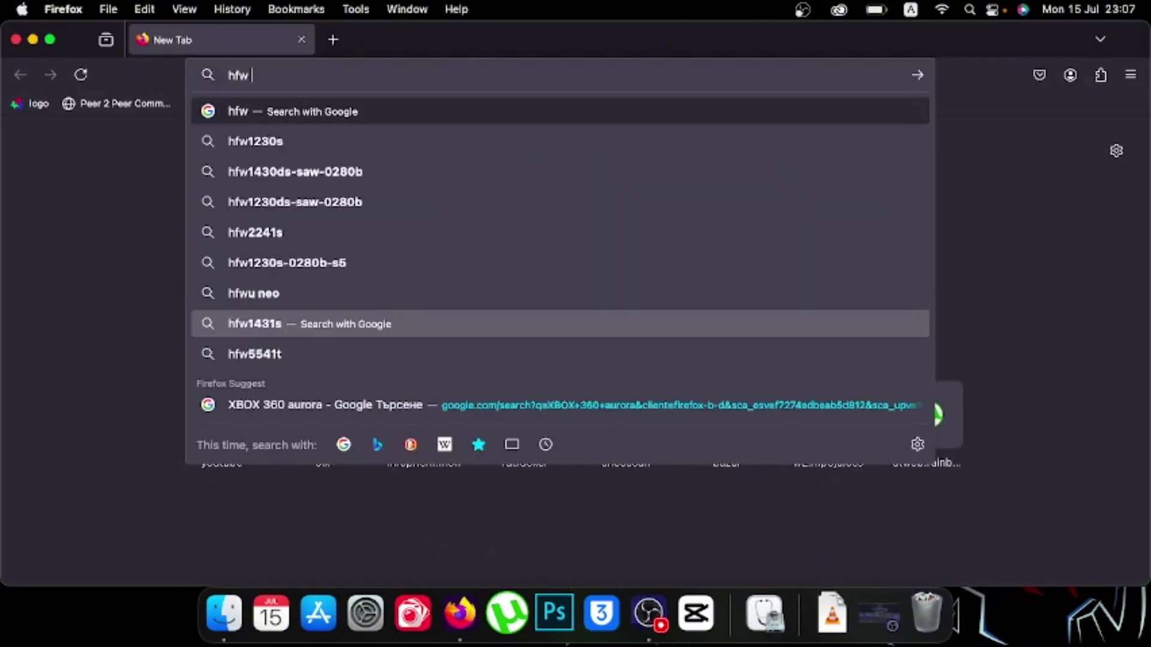
{"action": "type", "text": " 2"}
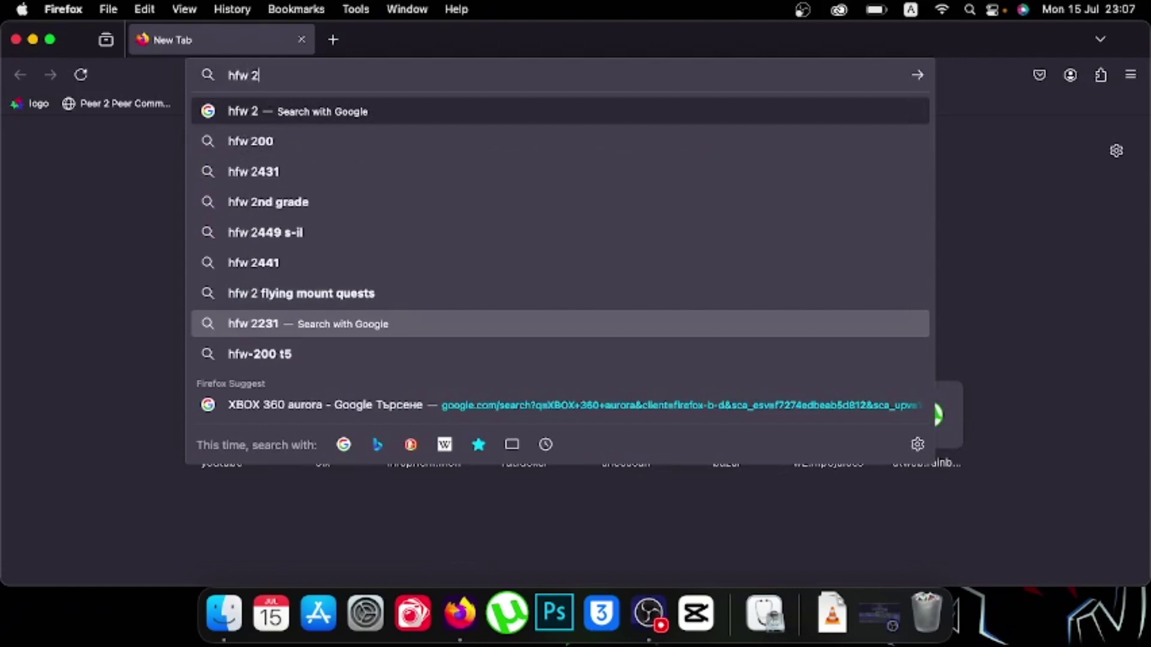
{"action": "key", "text": "BackSpace"}
{"action": "key", "text": "BackSpace"}
{"action": "type", "text": "4.90"}
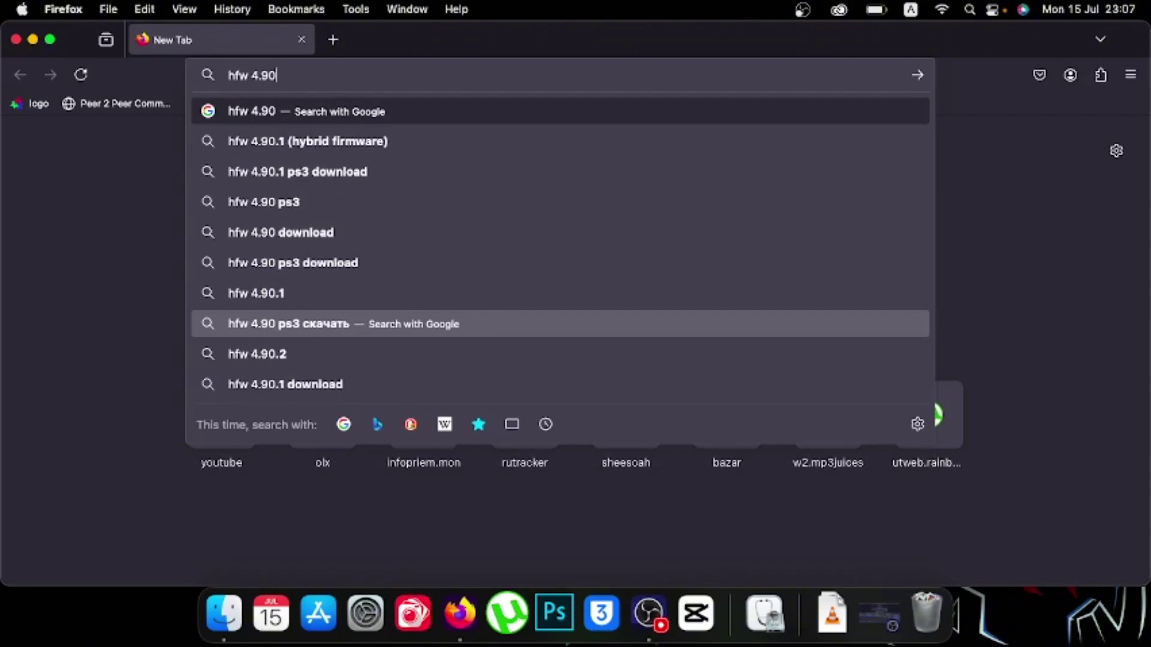
{"action": "key", "text": "BackSpace"}
{"action": "type", "text": "1"}
{"action": "key", "text": "Return"}
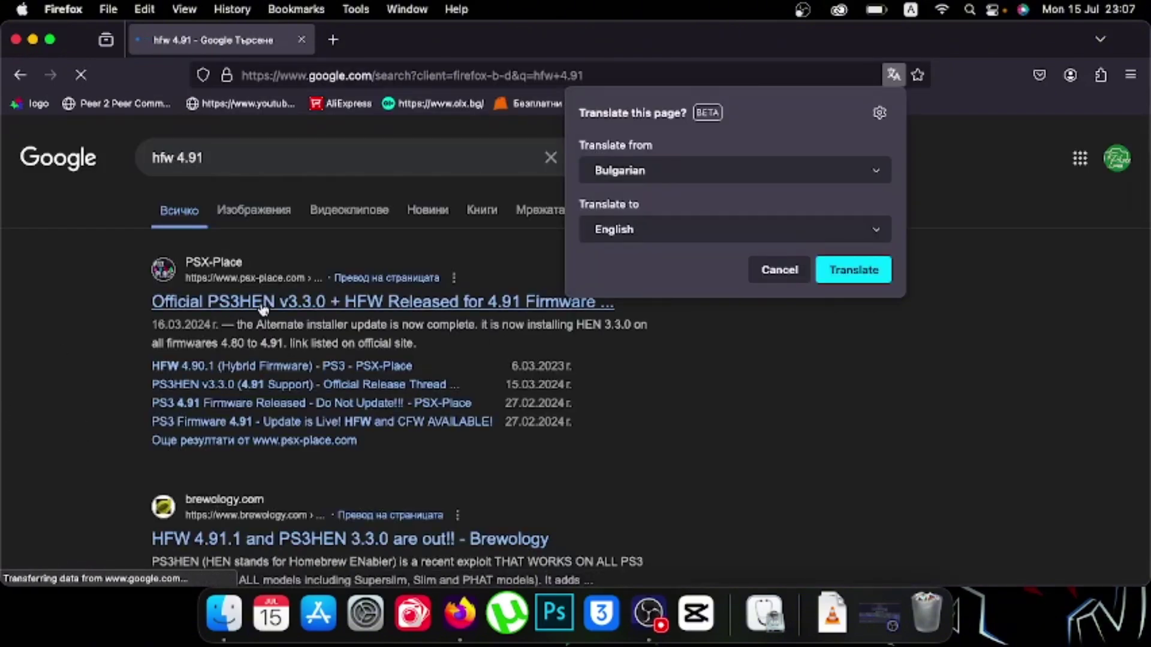
- Open the PSX-Place PS3HEN v3.3.0 thread and accept the site's privacy consent
{"action": "left_click", "coordinate": [262, 308]}
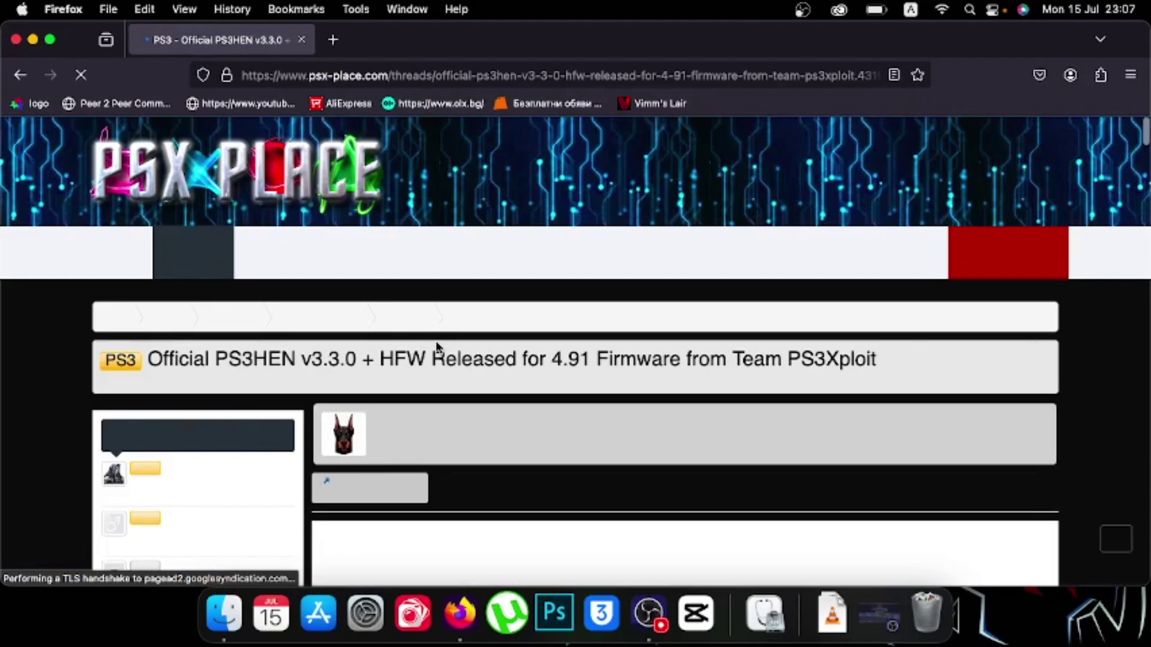
{"action": "scroll", "coordinate": [436, 346], "scroll_direction": "down", "scroll_amount": 5}
{"action": "scroll", "coordinate": [436, 347], "scroll_direction": "down", "scroll_amount": 2}
{"action": "scroll", "coordinate": [697, 388], "scroll_direction": "down", "scroll_amount": 5}
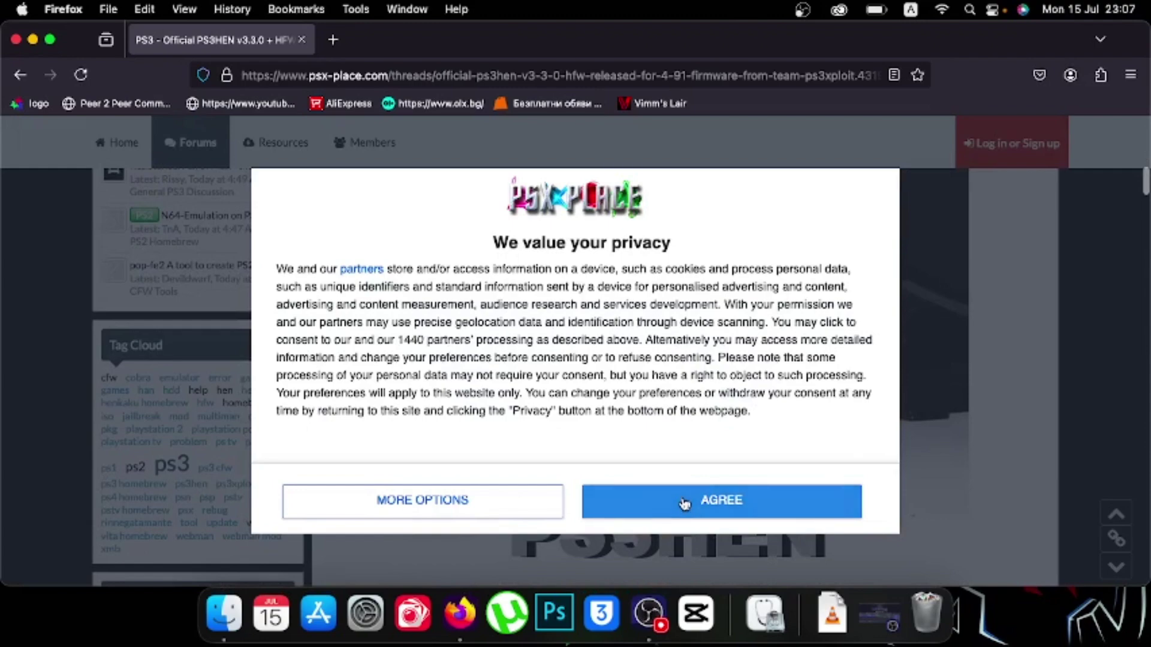
{"action": "left_click", "coordinate": [684, 502]}
{"action": "scroll", "coordinate": [683, 503], "scroll_direction": "down", "scroll_amount": 6}
{"action": "scroll", "coordinate": [680, 494], "scroll_direction": "down", "scroll_amount": 2}
{"action": "scroll", "coordinate": [665, 471], "scroll_direction": "down", "scroll_amount": 1}
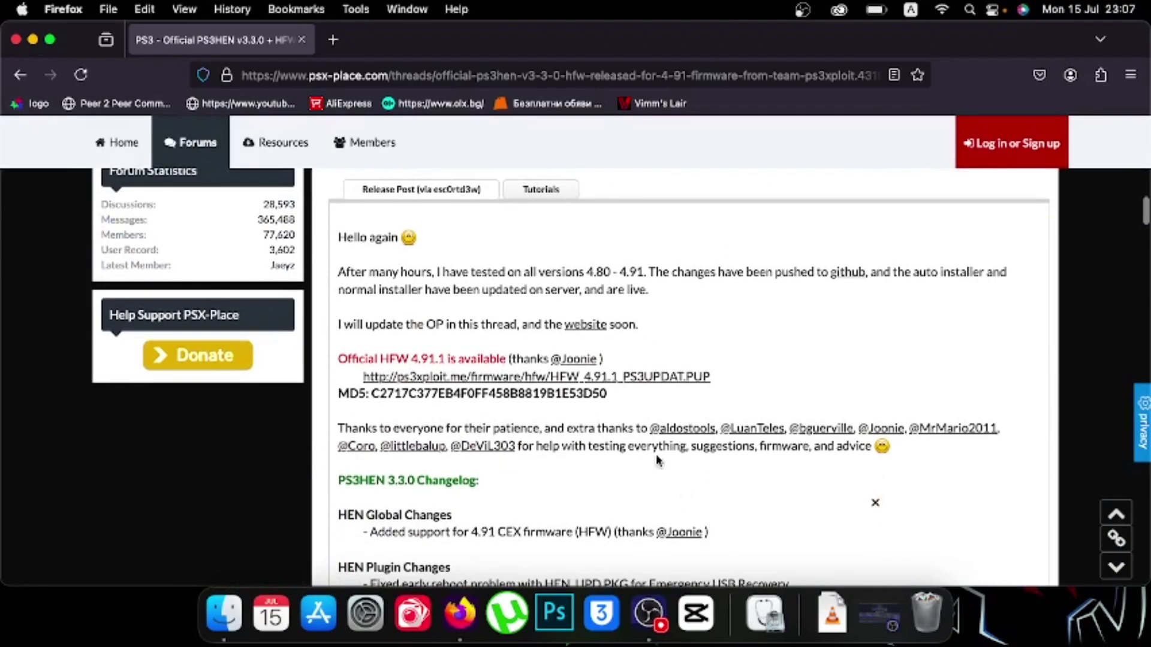
- Download HFW_4.91.1_PS3UPDAT.PUP, allow the blocked download, and show the Downloads stack
{"action": "left_click", "coordinate": [602, 376]}
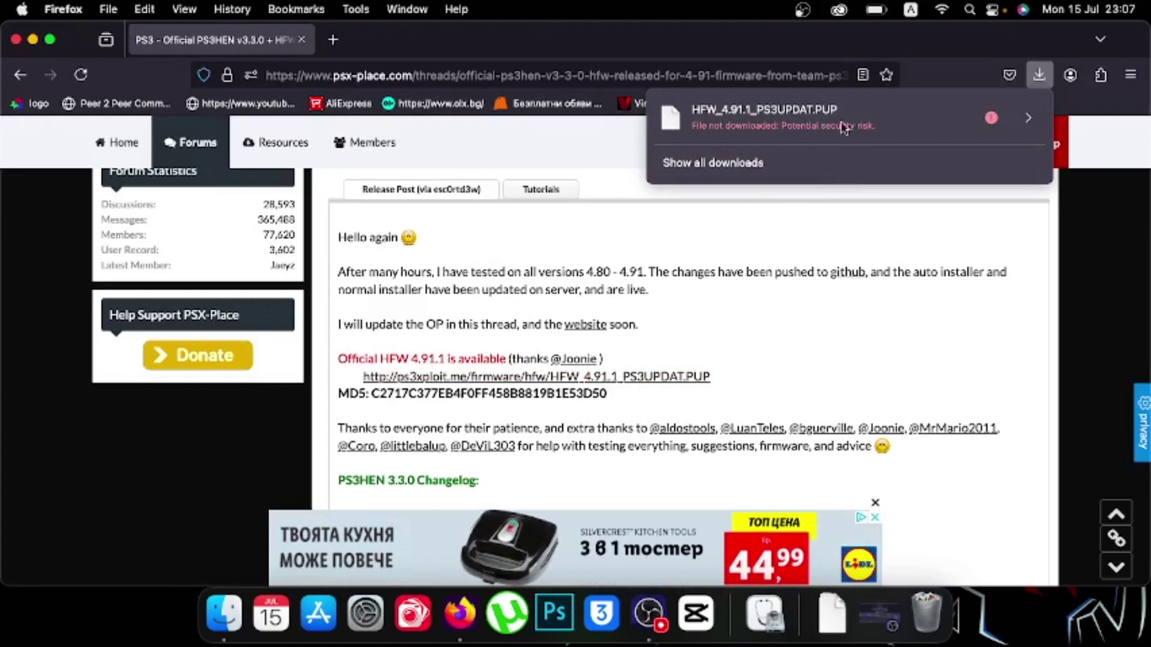
{"action": "left_click", "coordinate": [912, 116]}
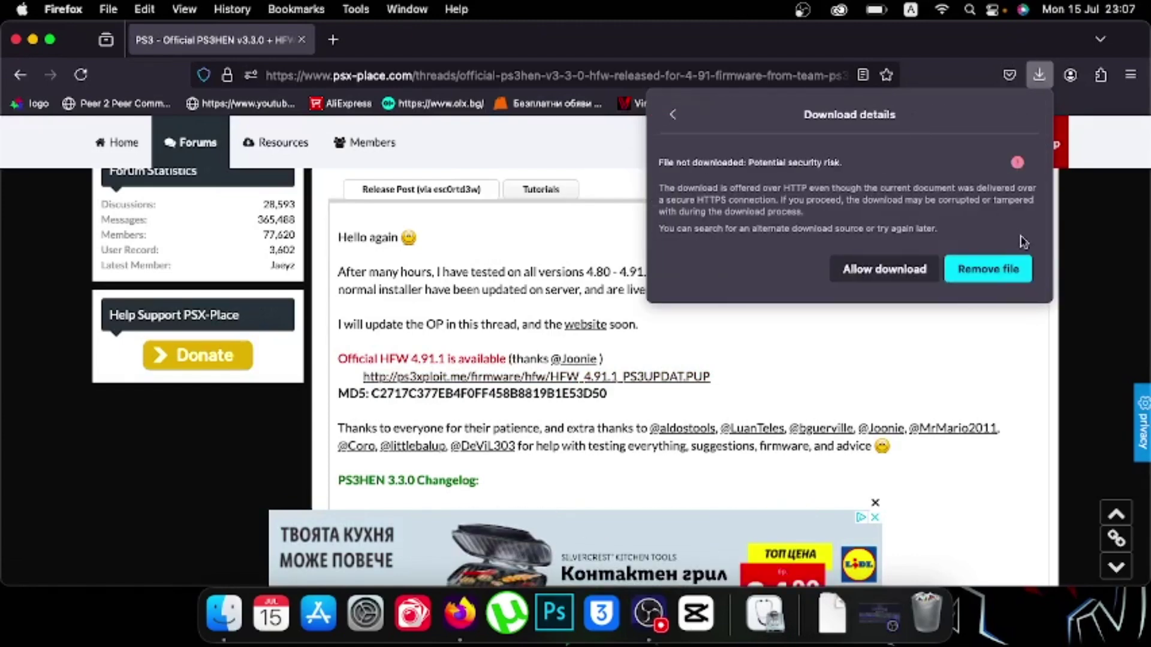
{"action": "left_click", "coordinate": [916, 267]}
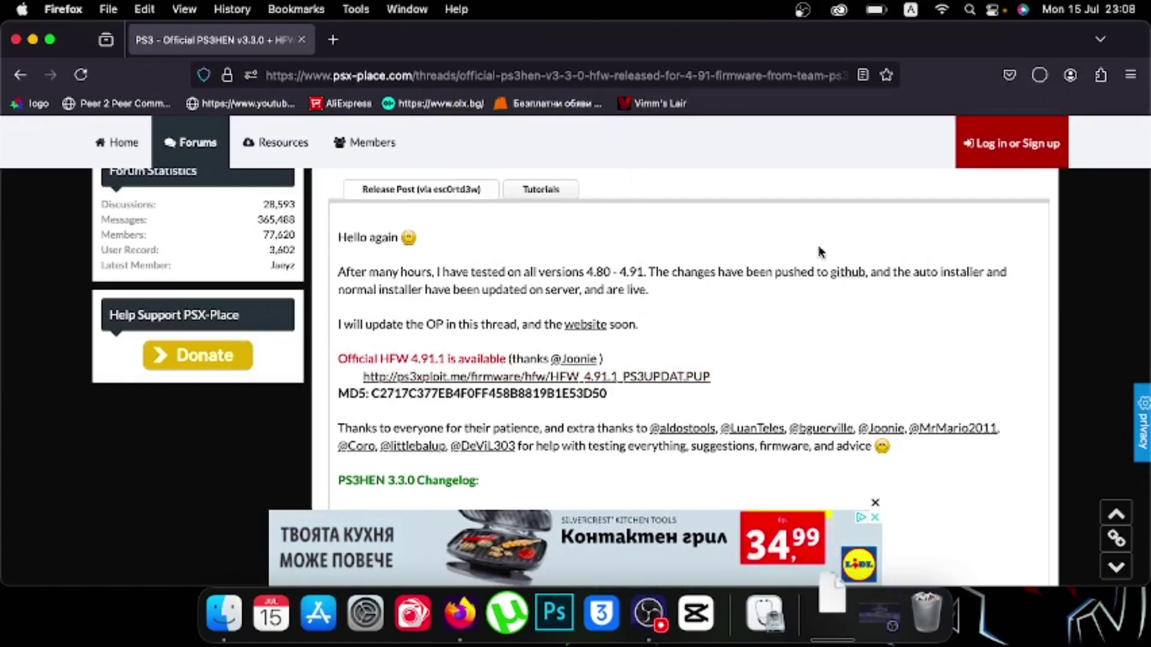
{"action": "left_click", "coordinate": [854, 640]}
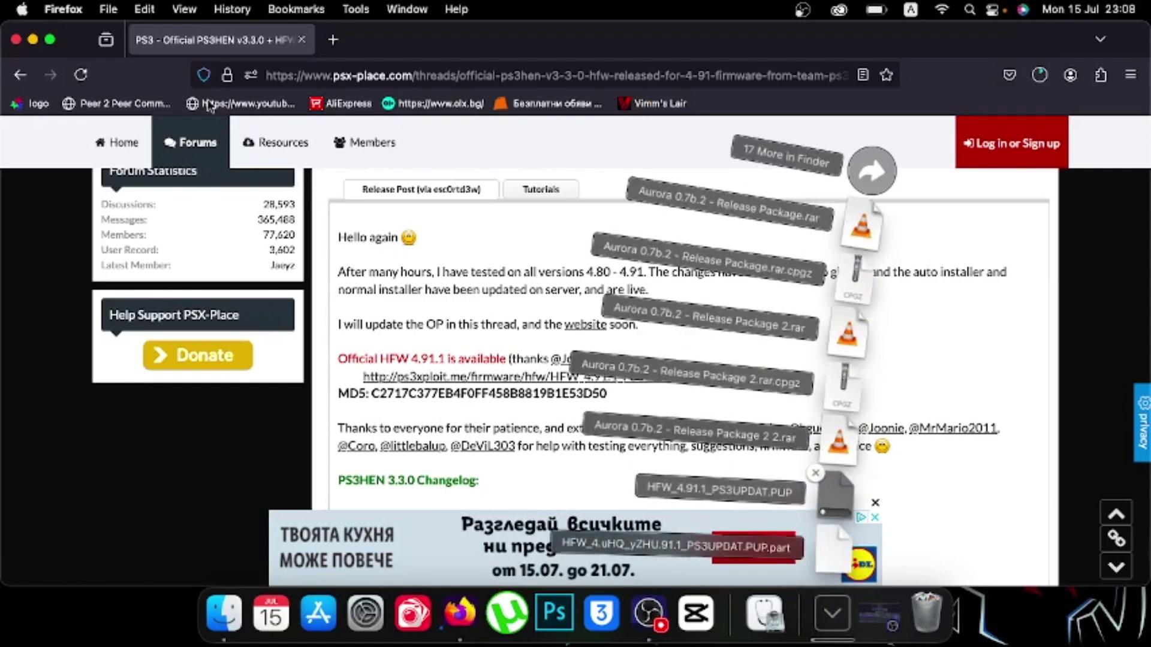
- Hide Firefox, open the PS3 USB drive and create a folder named PS3
{"action": "left_click", "coordinate": [32, 40]}
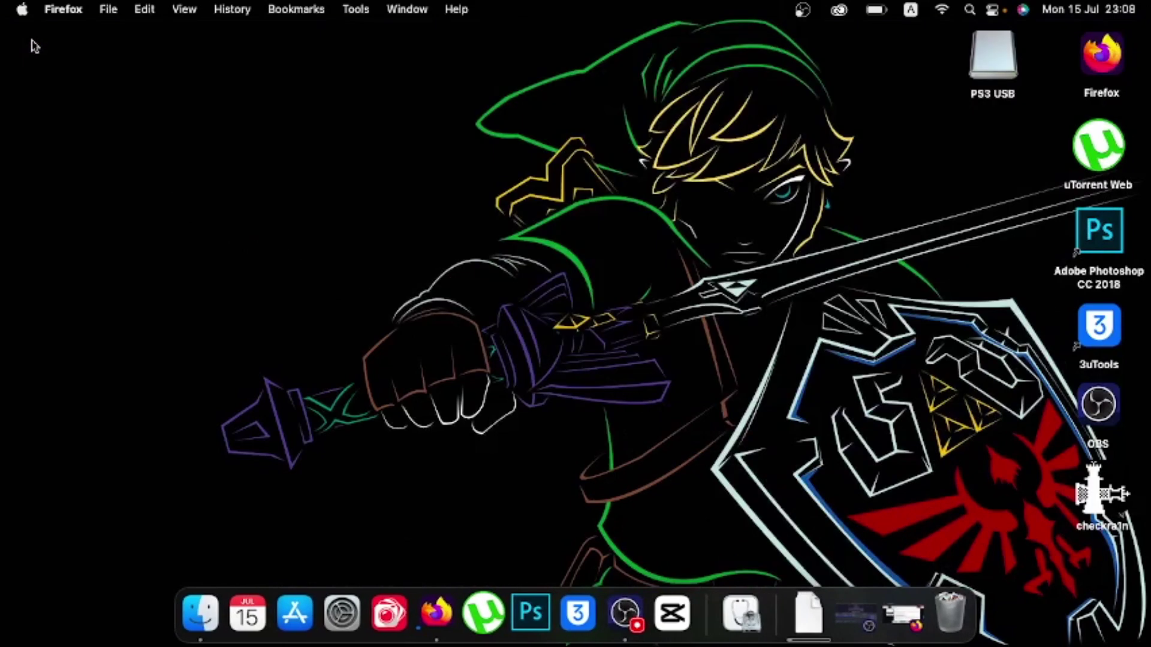
{"action": "double_click", "coordinate": [990, 74]}
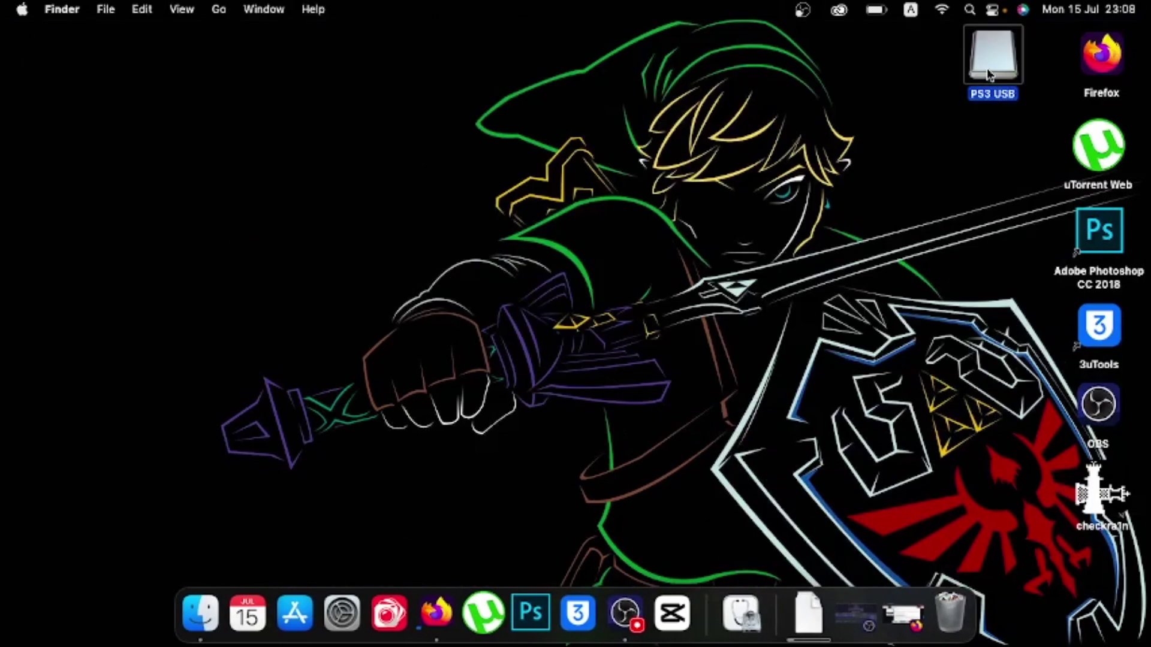
{"action": "right_click", "coordinate": [617, 244]}
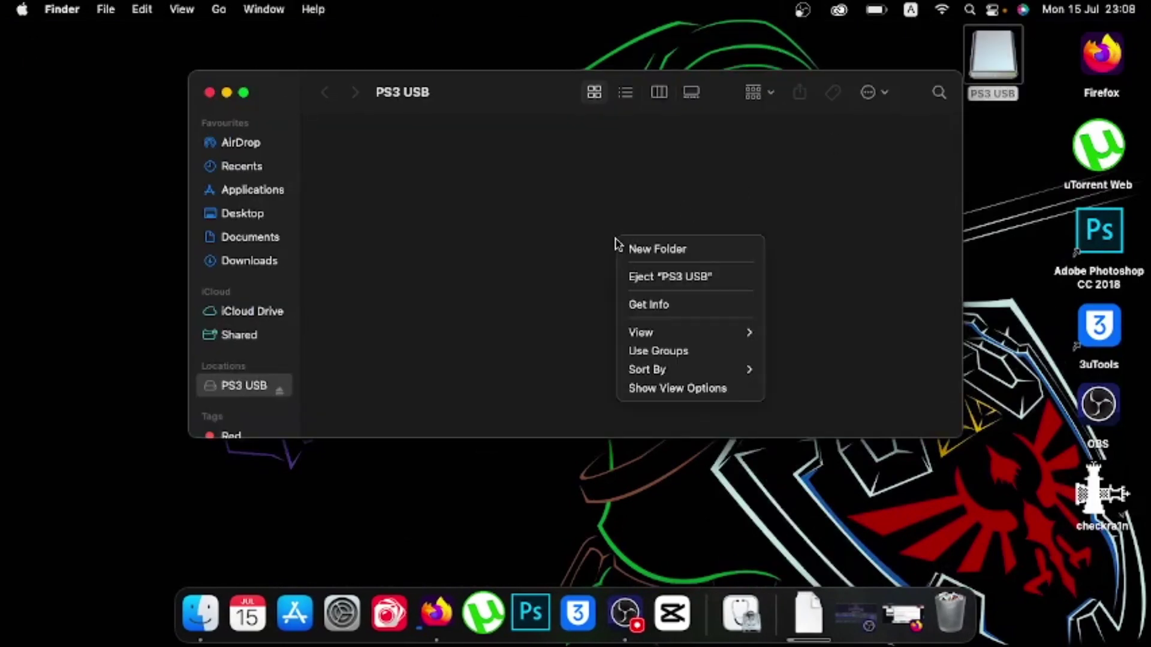
{"action": "left_click", "coordinate": [638, 257]}
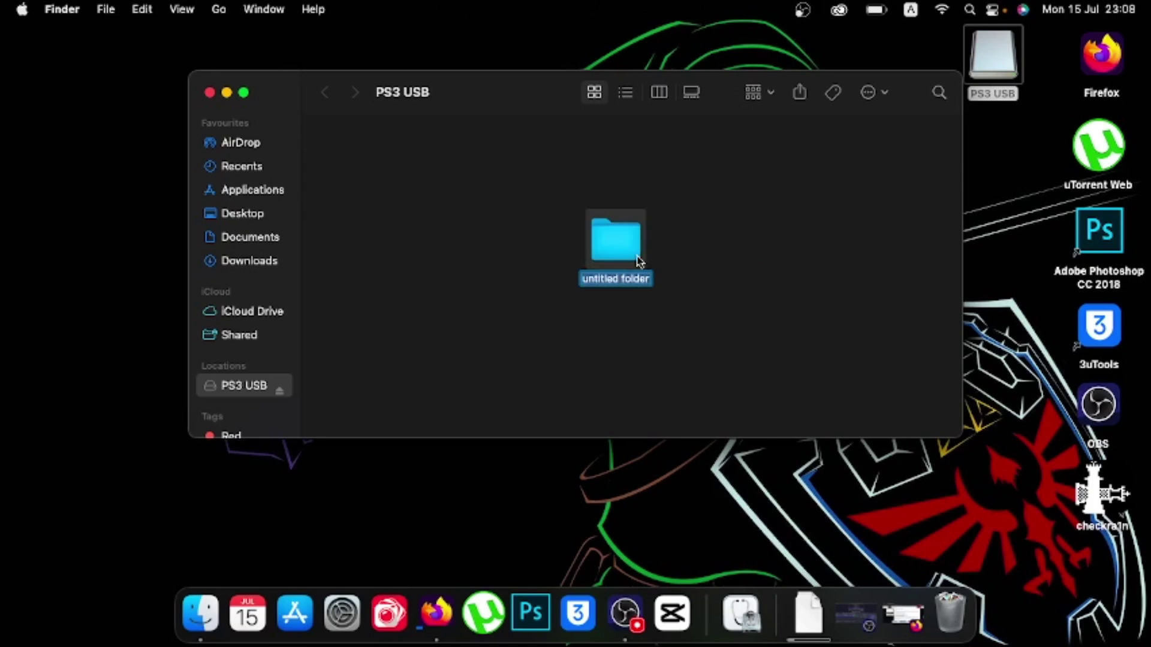
{"action": "key", "text": "BackSpace"}
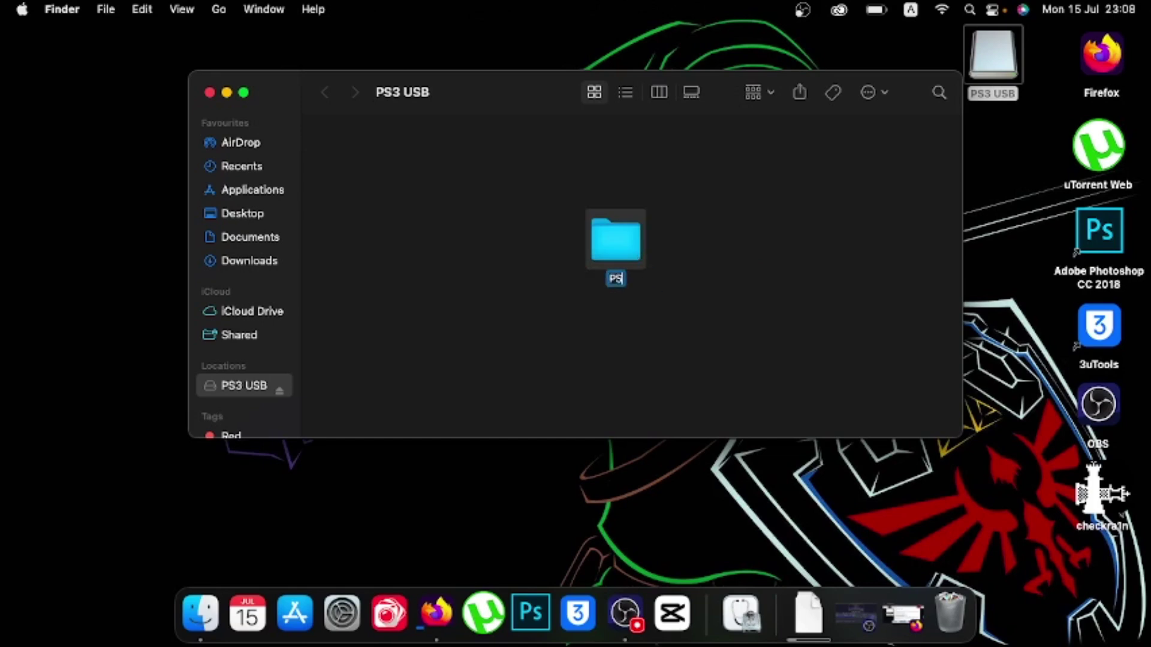
{"action": "left_click", "coordinate": [723, 304]}
- Inside the PS3 folder, create an UPDATE folder and open it
{"action": "double_click", "coordinate": [616, 244]}
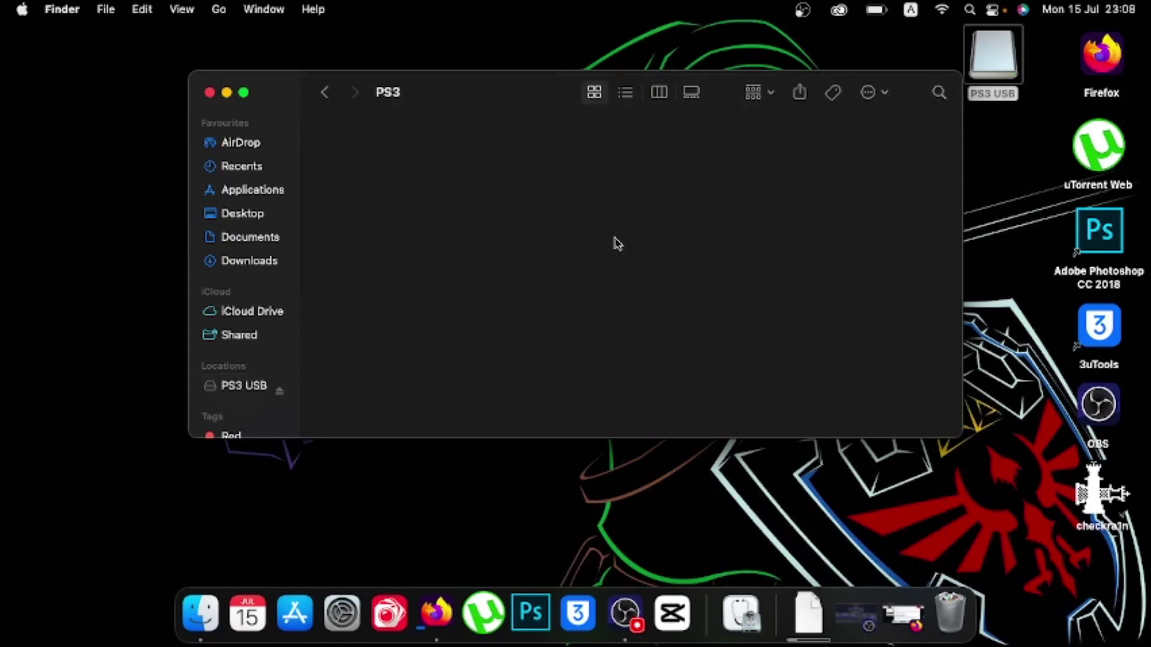
{"action": "right_click", "coordinate": [535, 234]}
{"action": "left_click", "coordinate": [558, 239]}
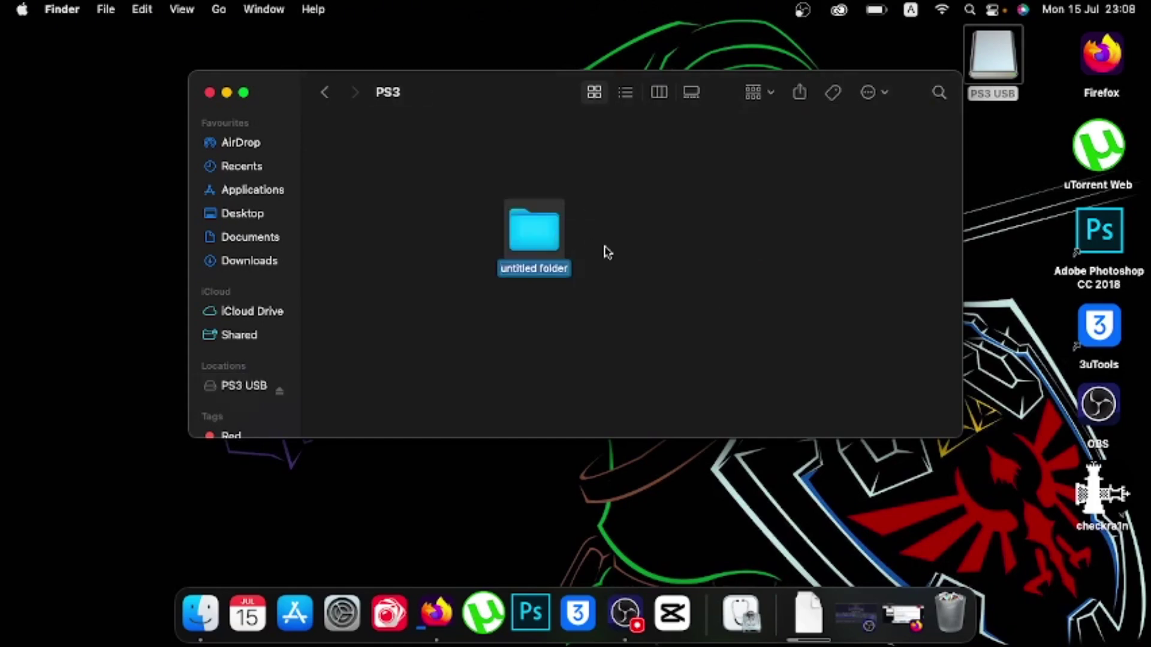
{"action": "type", "text": "UPDATE"}
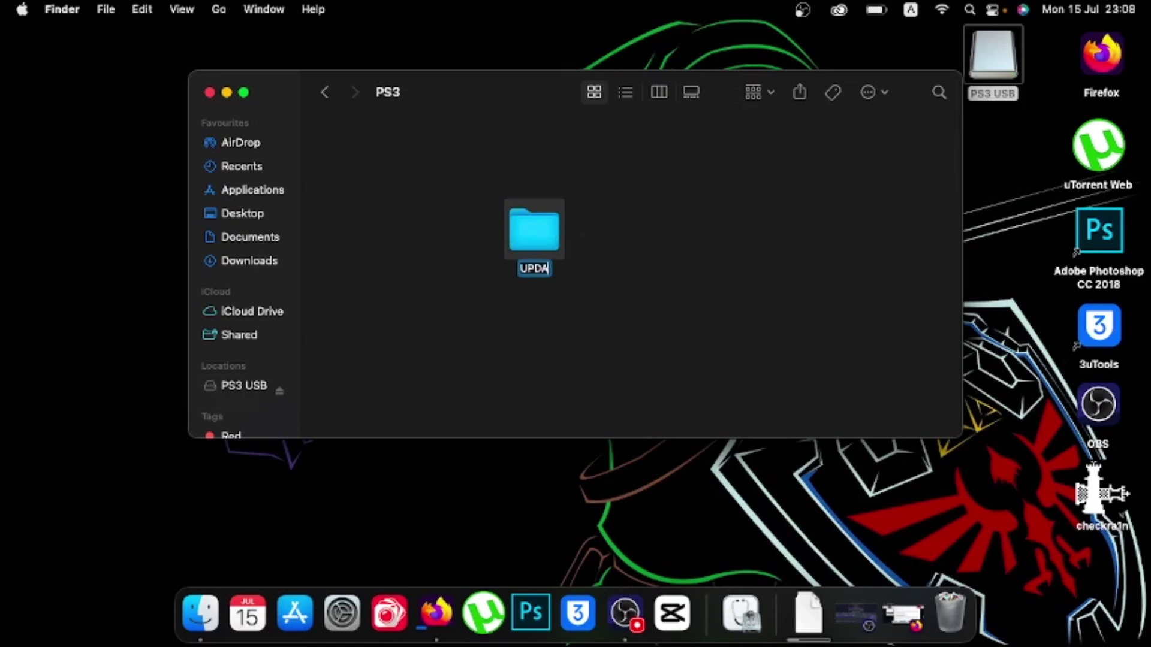
{"action": "left_click", "coordinate": [597, 324]}
{"action": "double_click", "coordinate": [522, 226]}
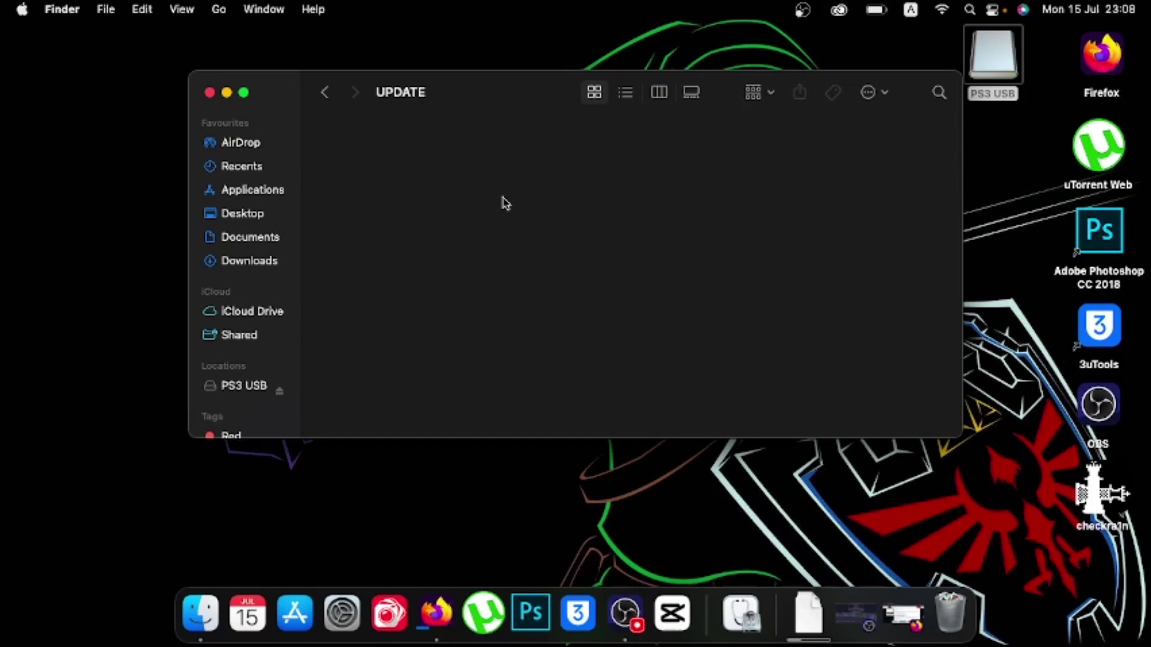
- Drag HFW_4.91.1_PS3UPDAT.PUP from Downloads into the UPDATE folder on PS3 USB
{"action": "left_click", "coordinate": [436, 612]}
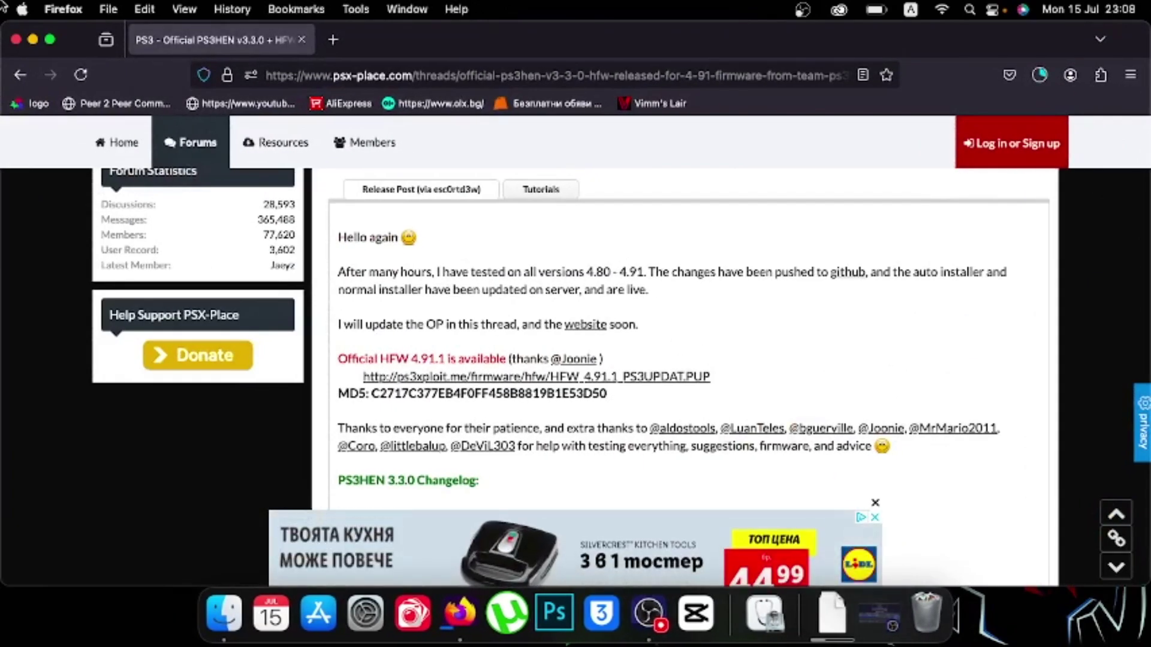
{"action": "left_click", "coordinate": [32, 39]}
{"action": "left_click", "coordinate": [808, 612]}
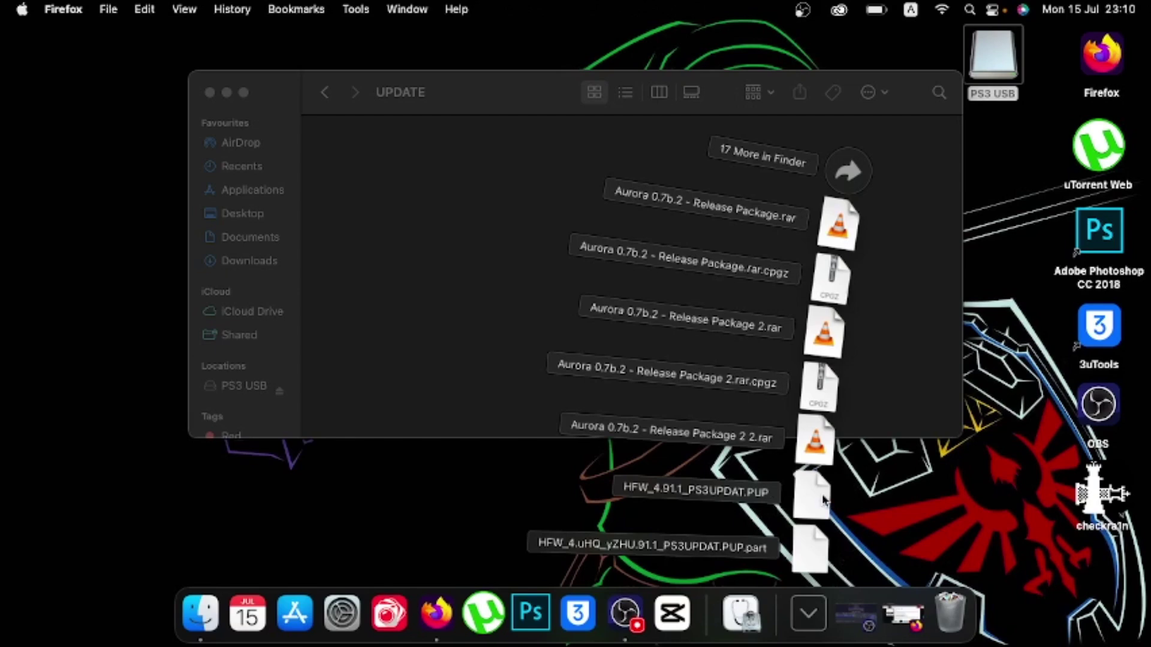
{"action": "left_click_drag", "start_coordinate": [825, 499], "coordinate": [577, 300]}
{"action": "left_click", "coordinate": [570, 341]}
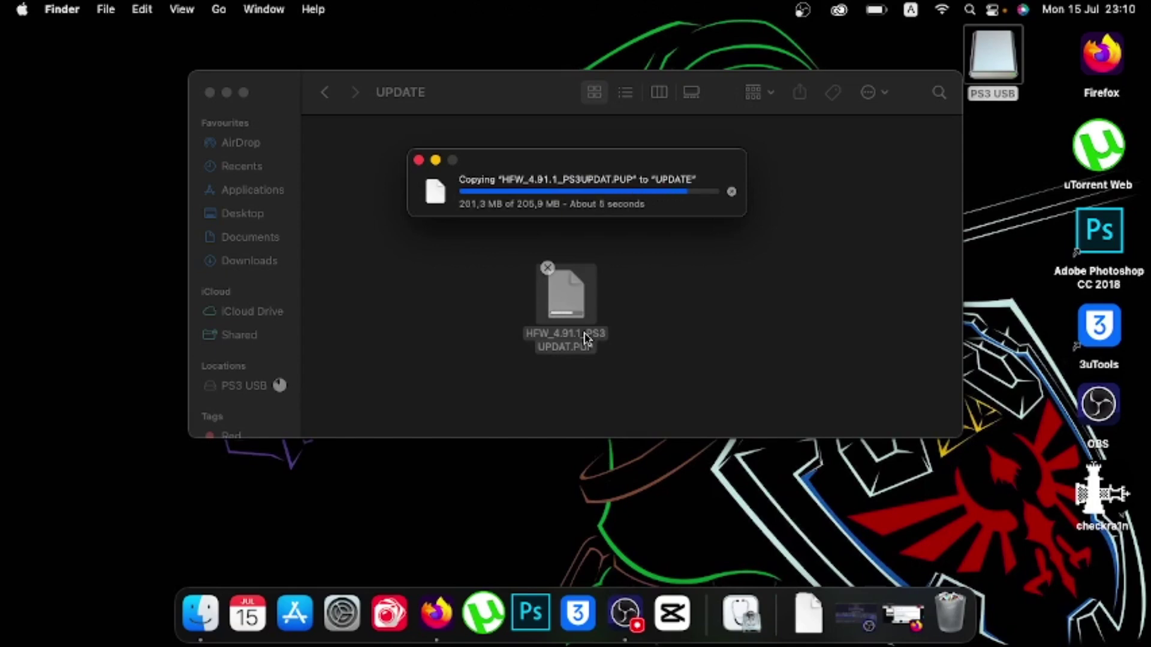
- Strip the HFW_4.91.1_ prefix so the file reads PS3UPDAT.PUP, then eject PS3 USB
{"action": "left_click", "coordinate": [584, 337]}
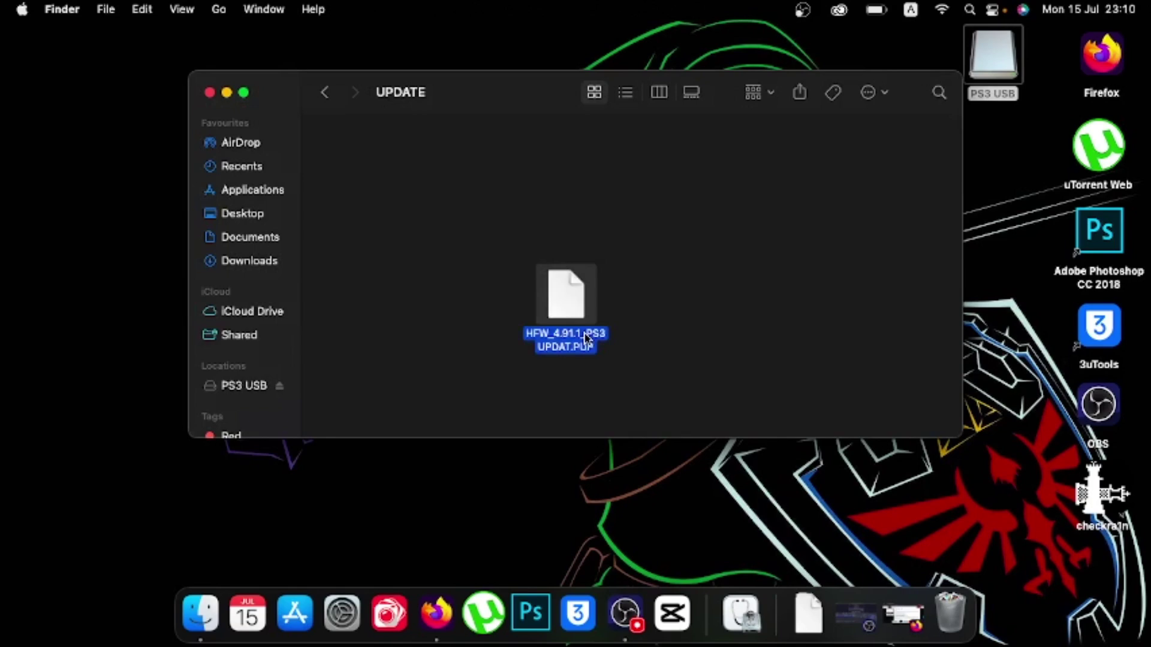
{"action": "left_click", "coordinate": [585, 334]}
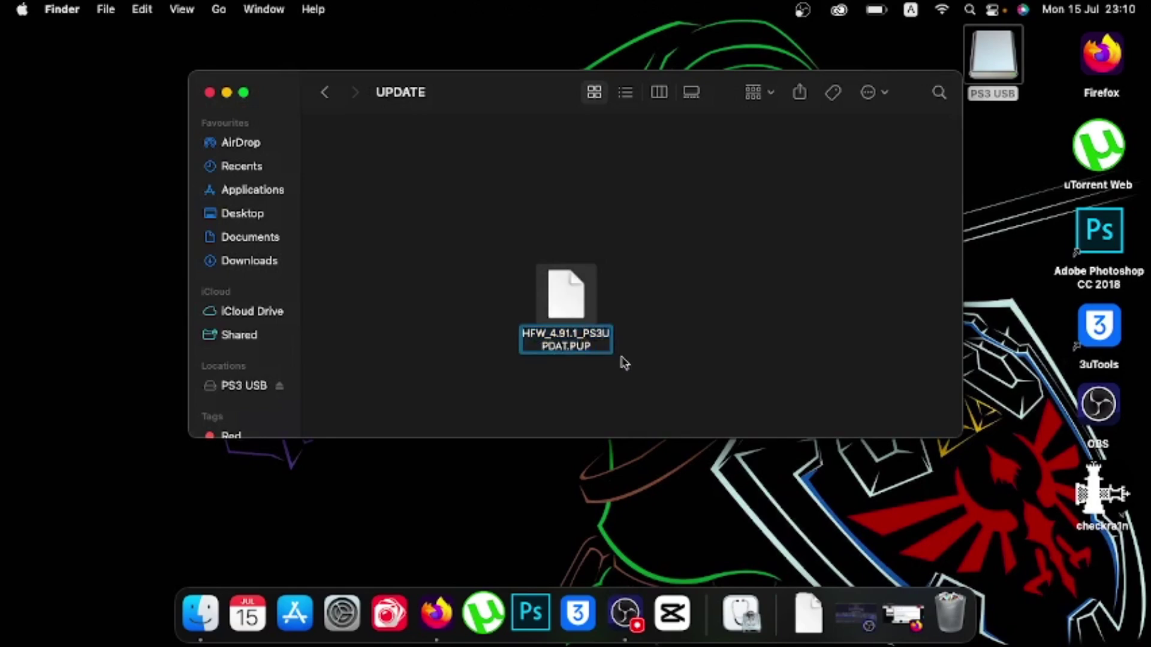
{"action": "key", "text": "BackSpace"}
{"action": "key", "text": "BackSpace"}
{"action": "key", "text": "BackSpace"}
{"action": "key", "text": "BackSpace"}
{"action": "key", "text": "BackSpace"}
{"action": "key", "text": "BackSpace"}
{"action": "key", "text": "BackSpace"}
{"action": "key", "text": "BackSpace"}
{"action": "key", "text": "BackSpace"}
{"action": "key", "text": "BackSpace"}
{"action": "key", "text": "BackSpace"}
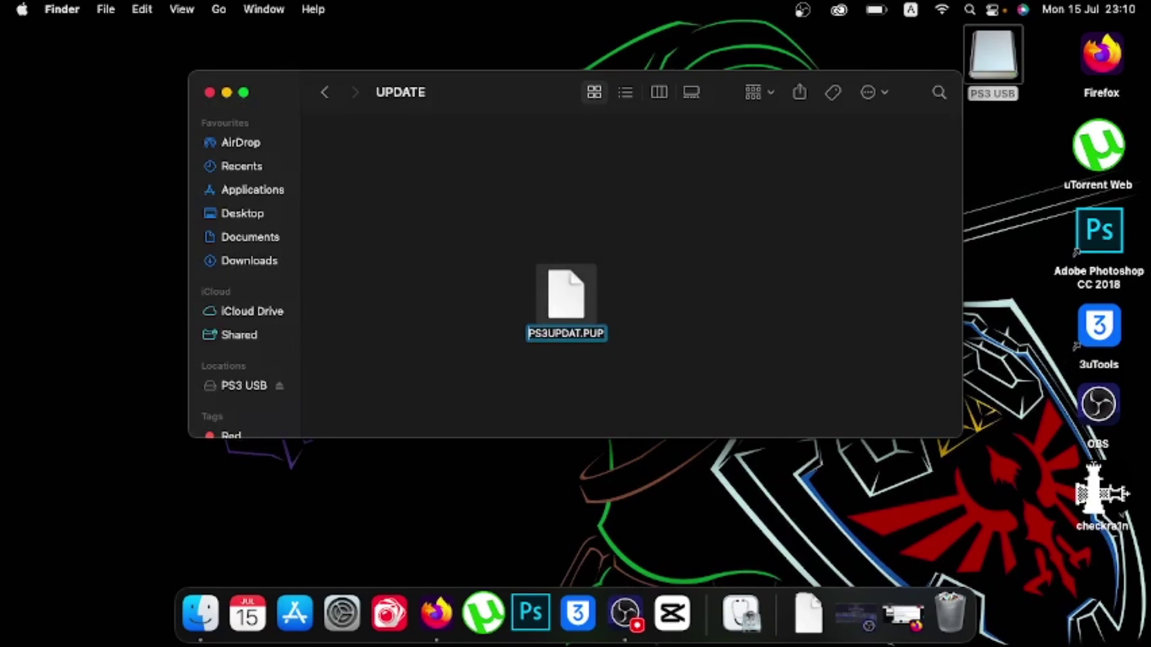
{"action": "left_click", "coordinate": [690, 342]}
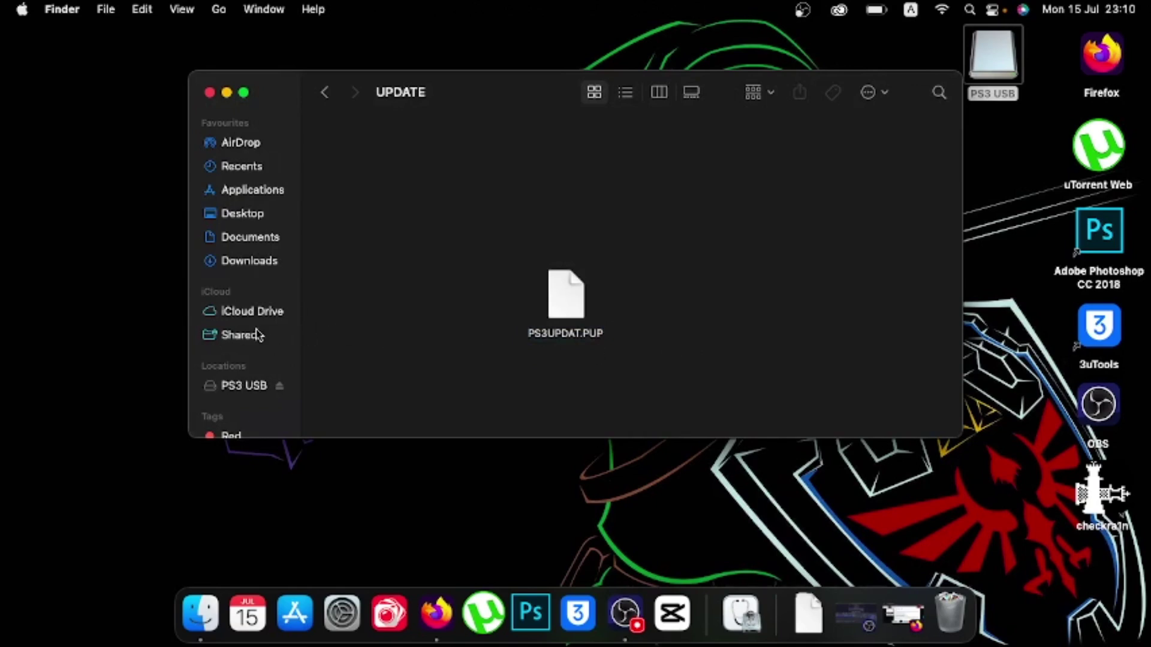
{"action": "left_click", "coordinate": [279, 387]}
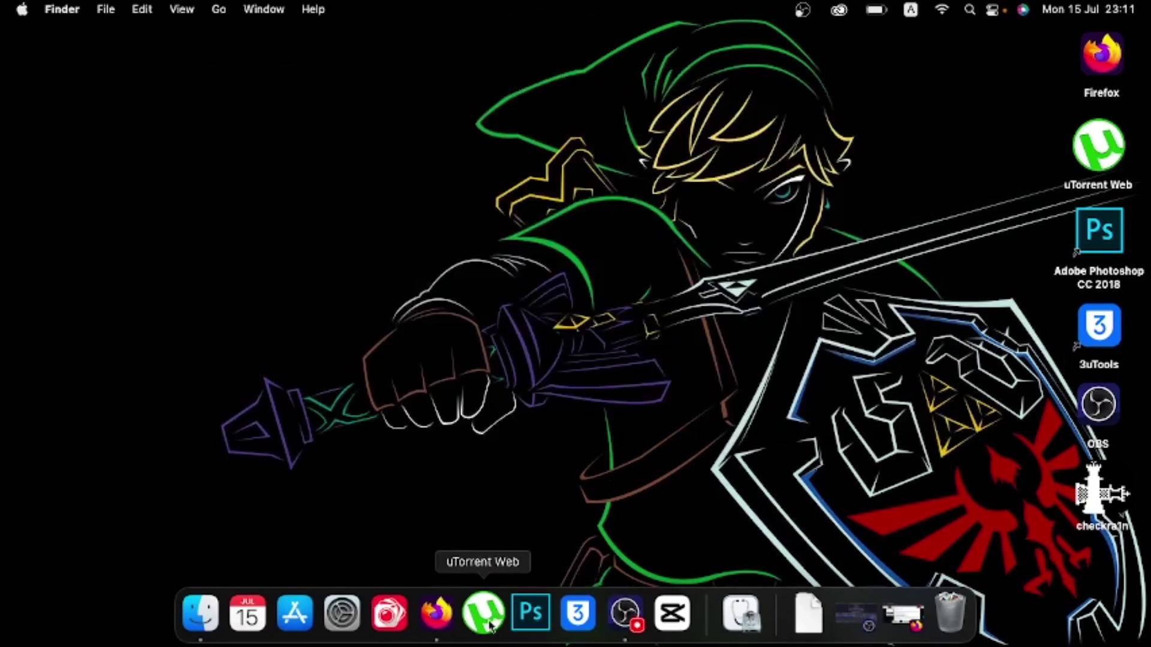
- Bring back the PSX-Place HFW 4.91.1 thread in Firefox, then switch to OBS
{"action": "left_click", "coordinate": [436, 613]}
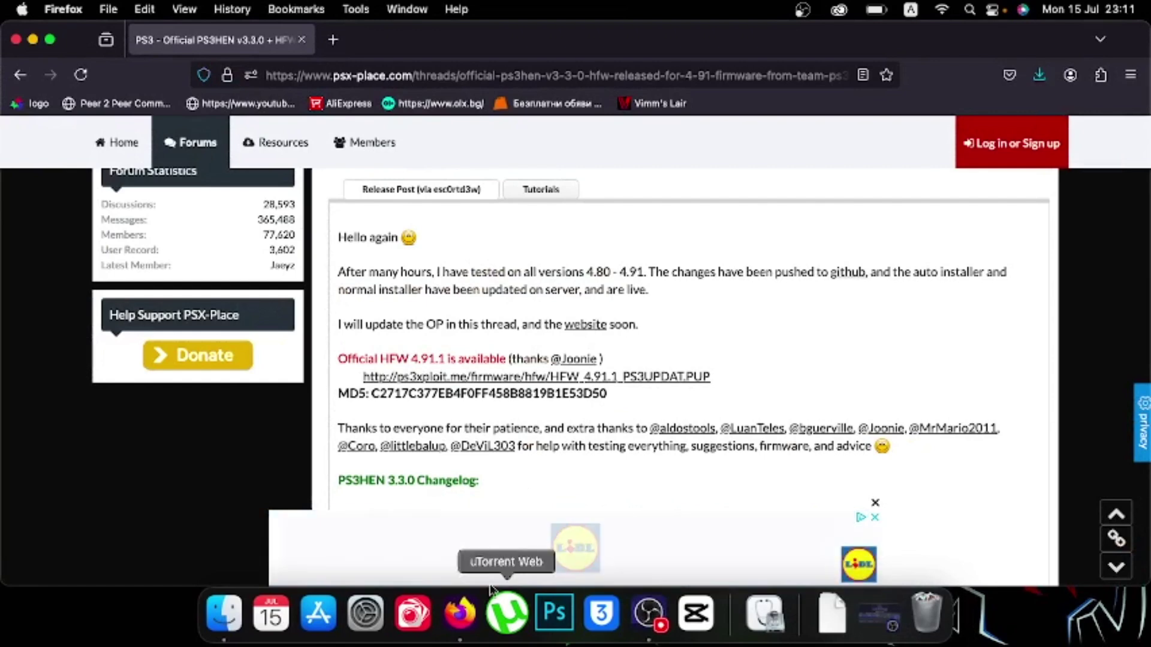
{"action": "left_click", "coordinate": [649, 623]}
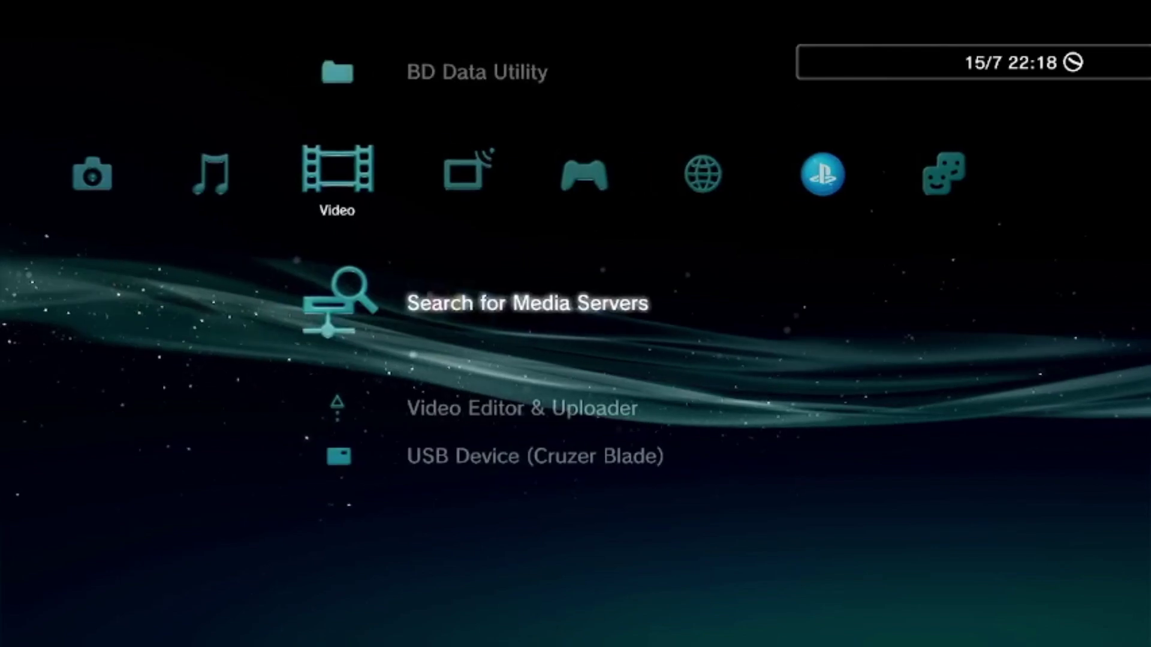
- Check the current firmware version under System Settings > System Information
{"action": "key", "text": "Left"}
{"action": "key", "text": "Left"}
{"action": "key", "text": "Left"}
{"action": "key", "text": "Left"}
{"action": "key", "text": "Up"}
{"action": "key", "text": "Right"}
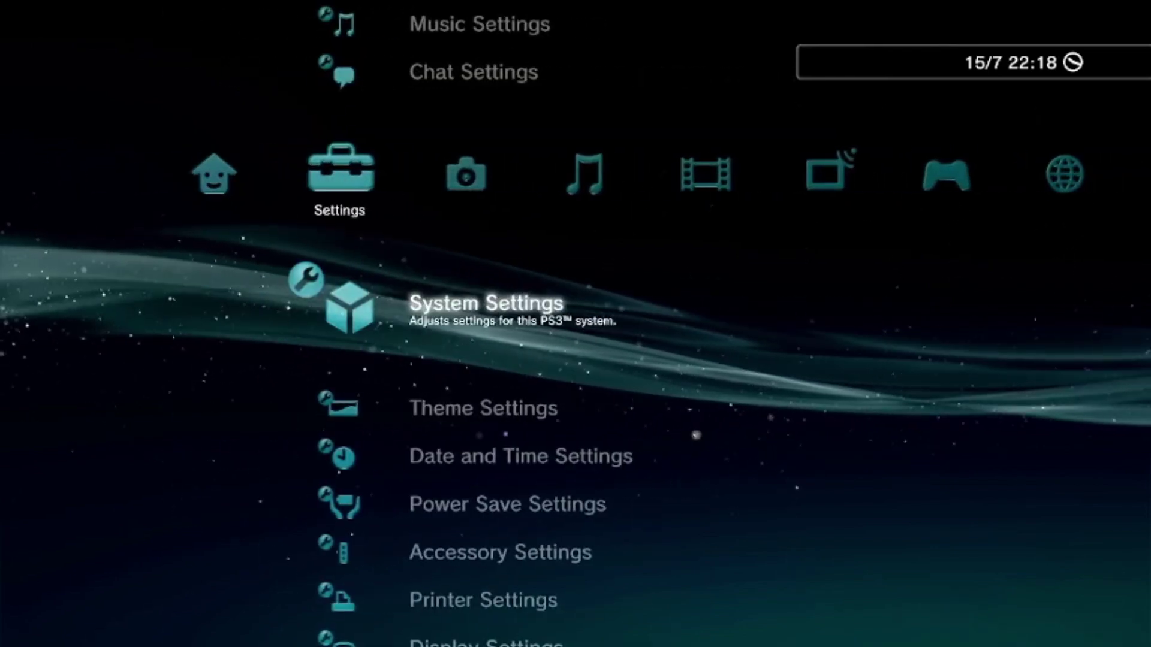
{"action": "key", "text": "Down"}
{"action": "key", "text": "Up"}
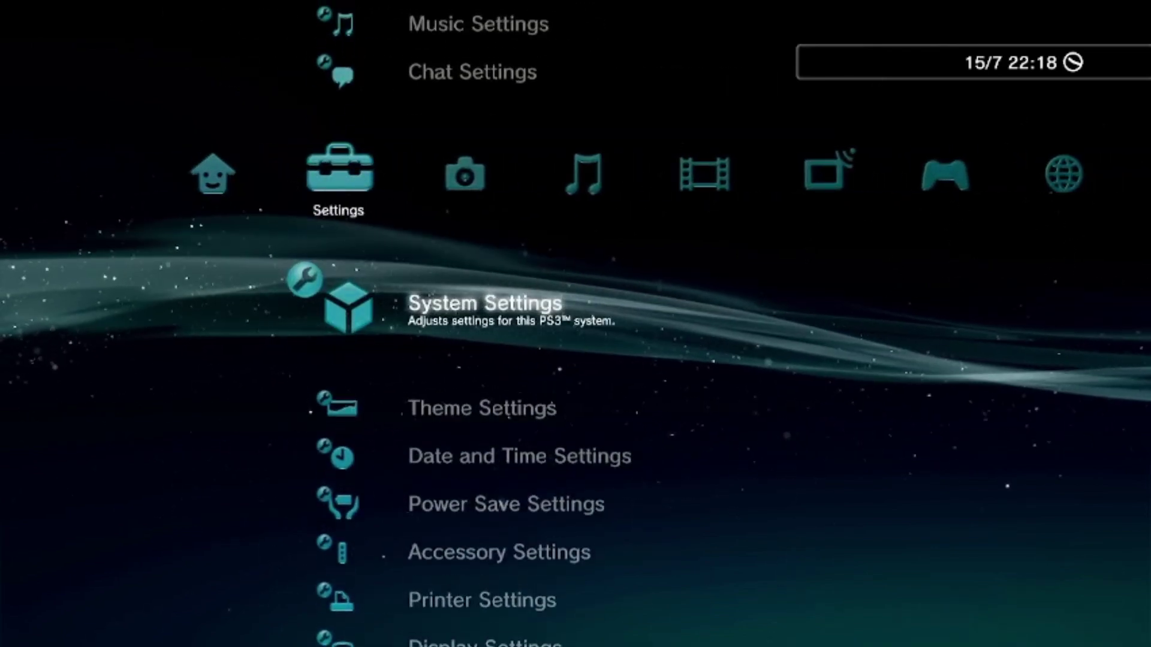
{"action": "key", "text": "Return"}
{"action": "key", "text": "Up"}
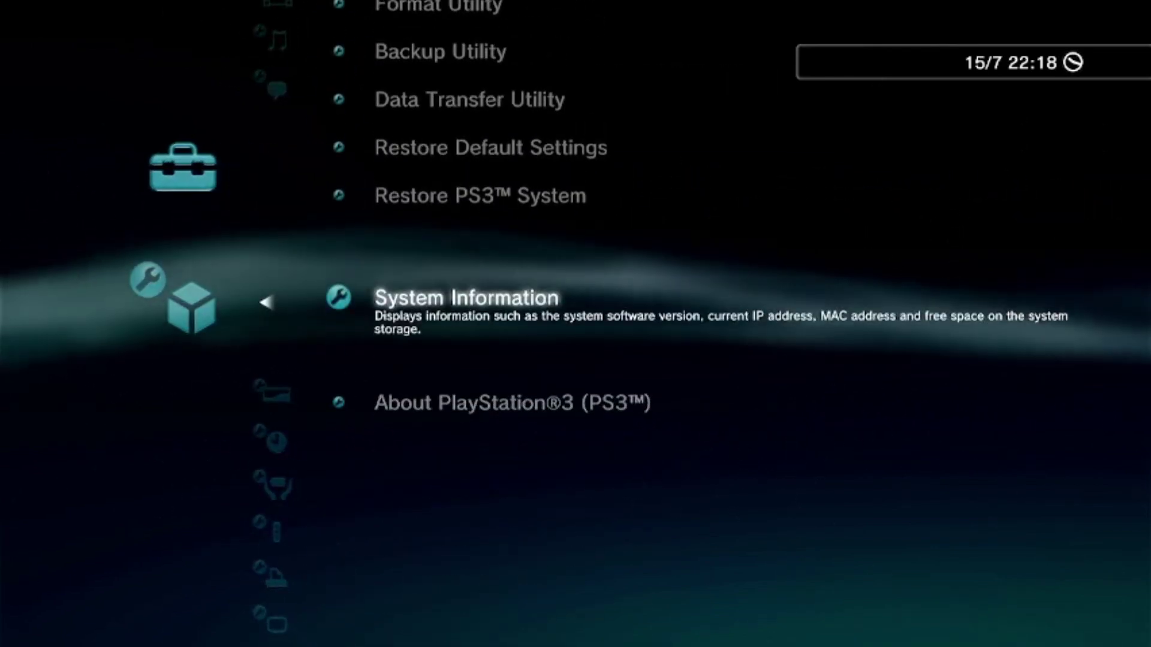
{"action": "key", "text": "Return"}
{"action": "key", "text": "Escape"}
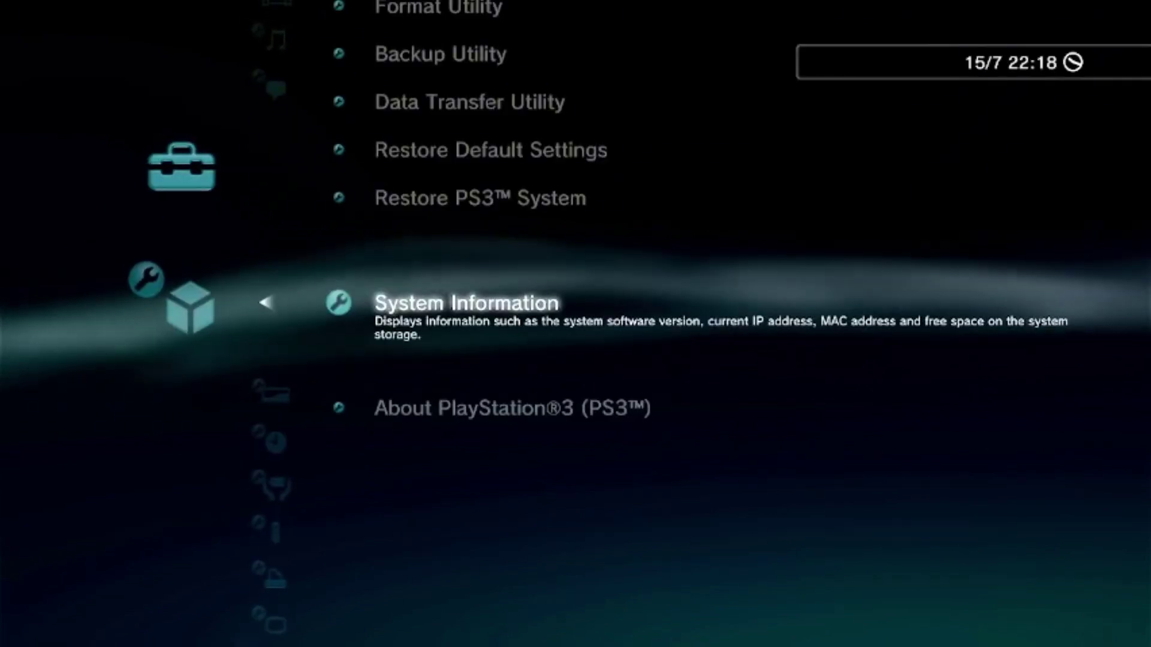
{"action": "key", "text": "Up"}
{"action": "key", "text": "Up"}
{"action": "key", "text": "Up"}
{"action": "key", "text": "Up"}
- Run System Update from storage media and confirm the found 4.91.1 HFW update
{"action": "key", "text": "Up"}
{"action": "key", "text": "Escape"}
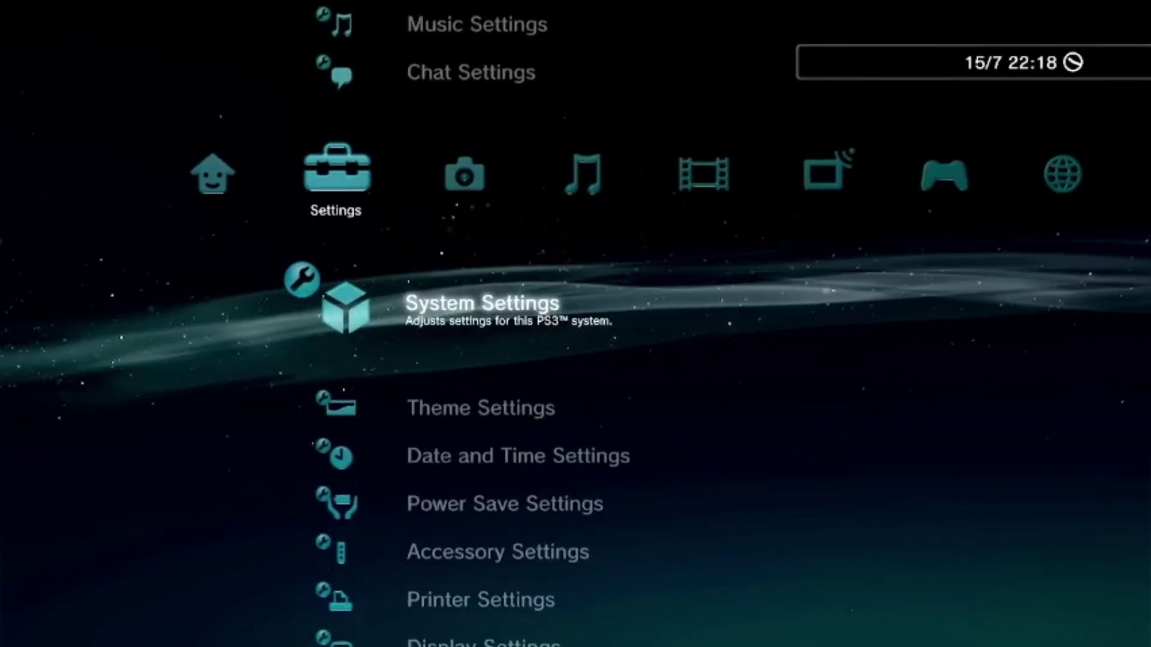
{"action": "key", "text": "Up"}
{"action": "key", "text": "Up"}
{"action": "key", "text": "Up"}
{"action": "key", "text": "Up"}
{"action": "key", "text": "Up"}
{"action": "key", "text": "Return"}
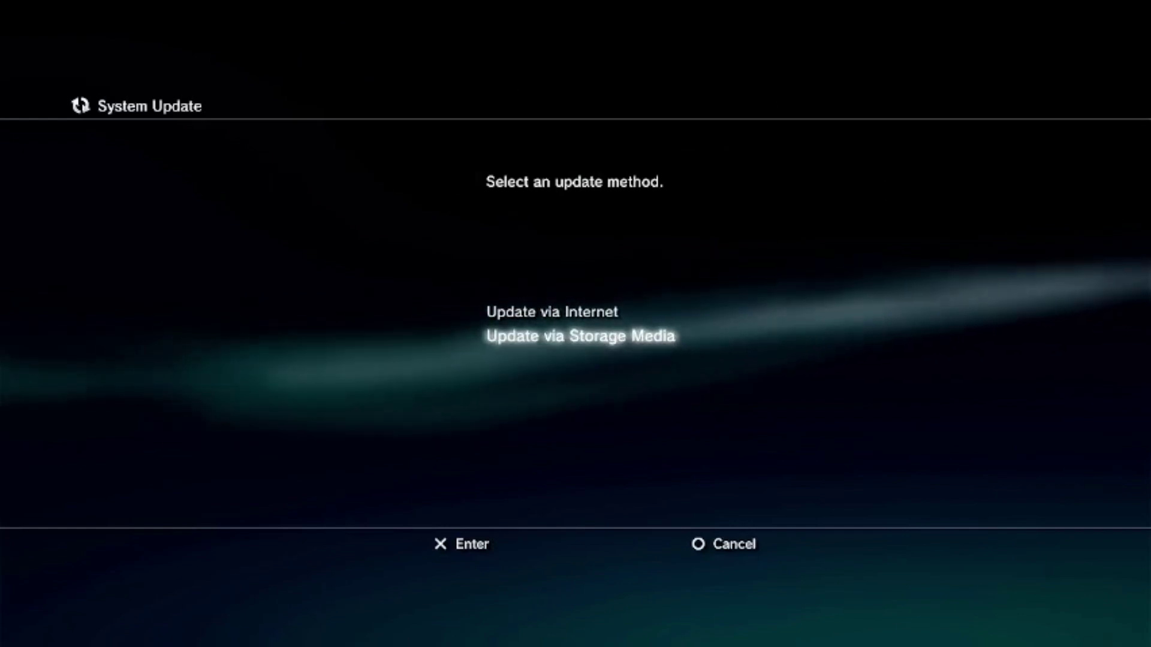
{"action": "key", "text": "Return"}
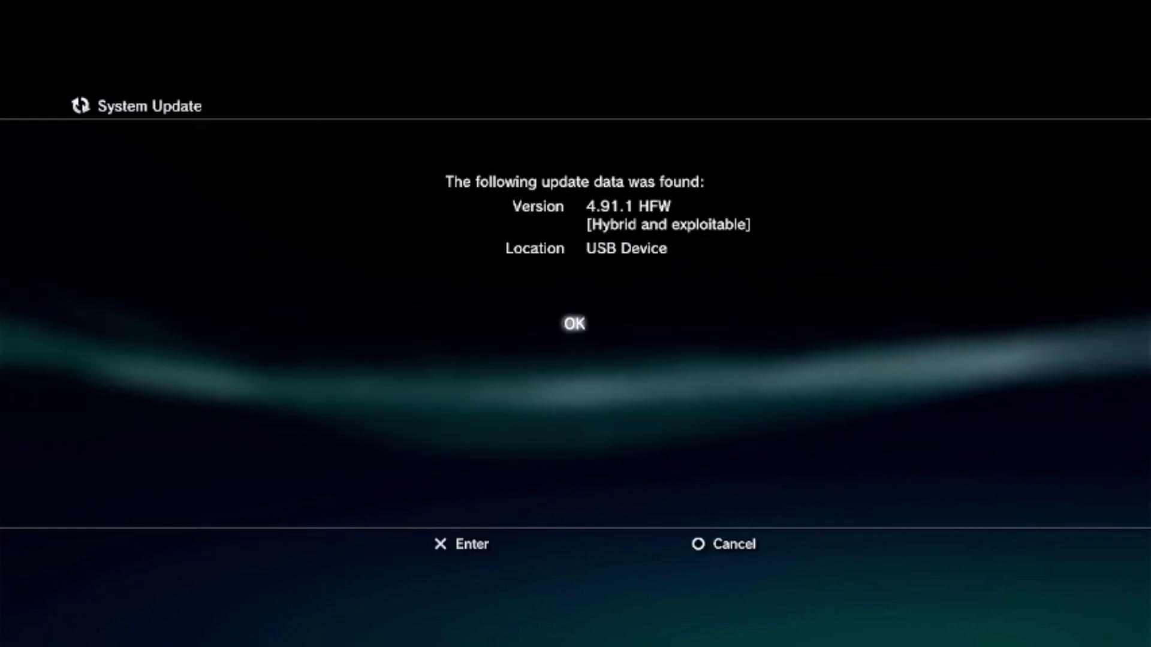
{"action": "key", "text": "Return"}
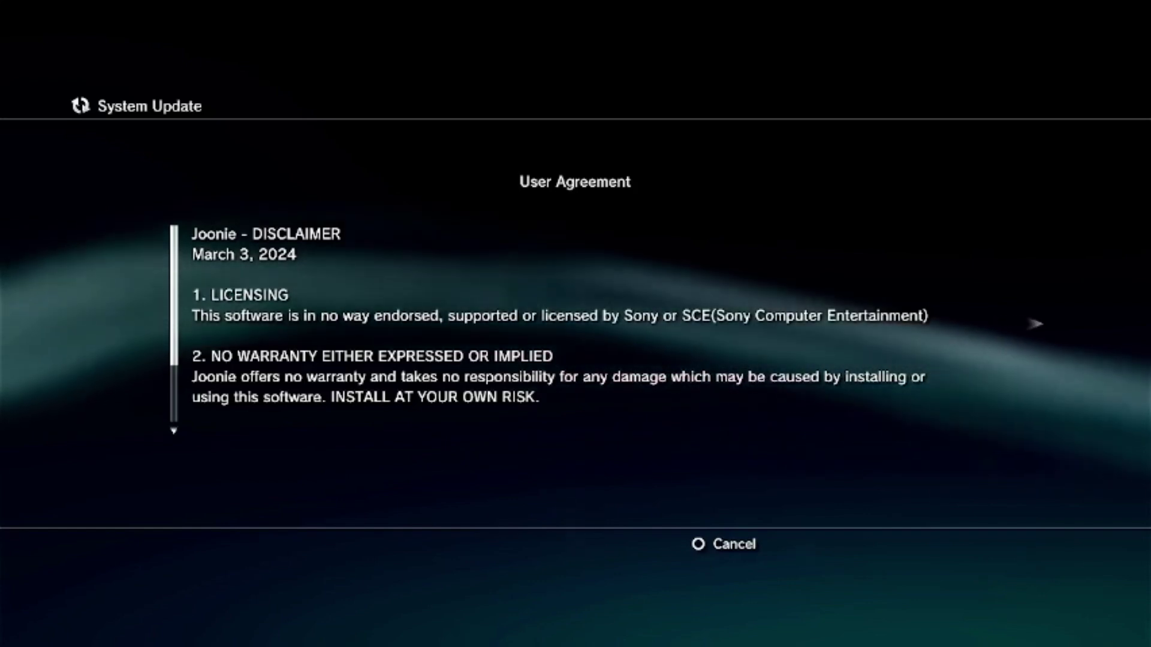
- Accept the system software user agreement
{"action": "key", "text": "Right"}
{"action": "key", "text": "Down"}
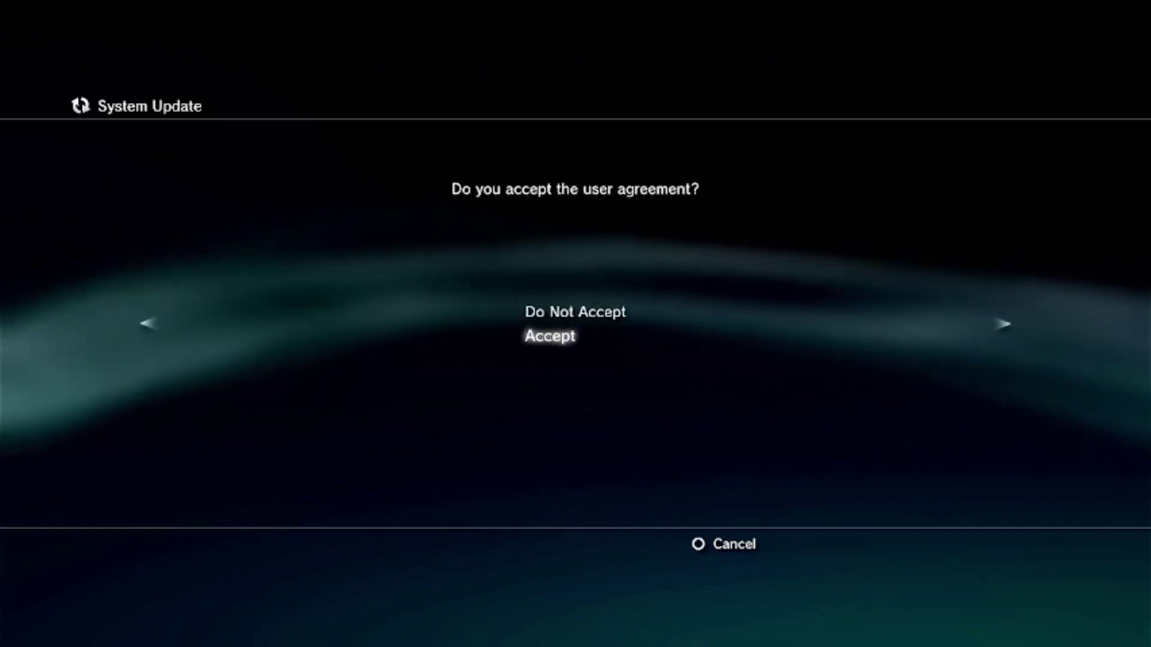
{"action": "key", "text": "Return"}
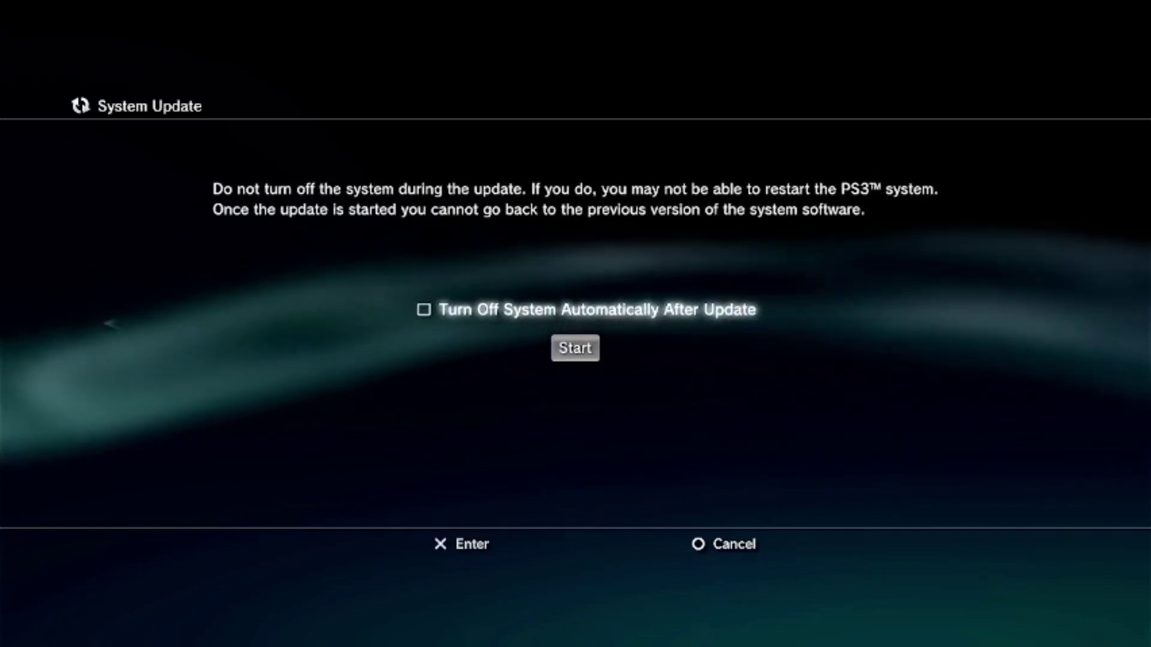
- Start installing the 4.91.1 HFW update, which leaves the console at the Safe Mode menu
{"action": "key", "text": "Return"}
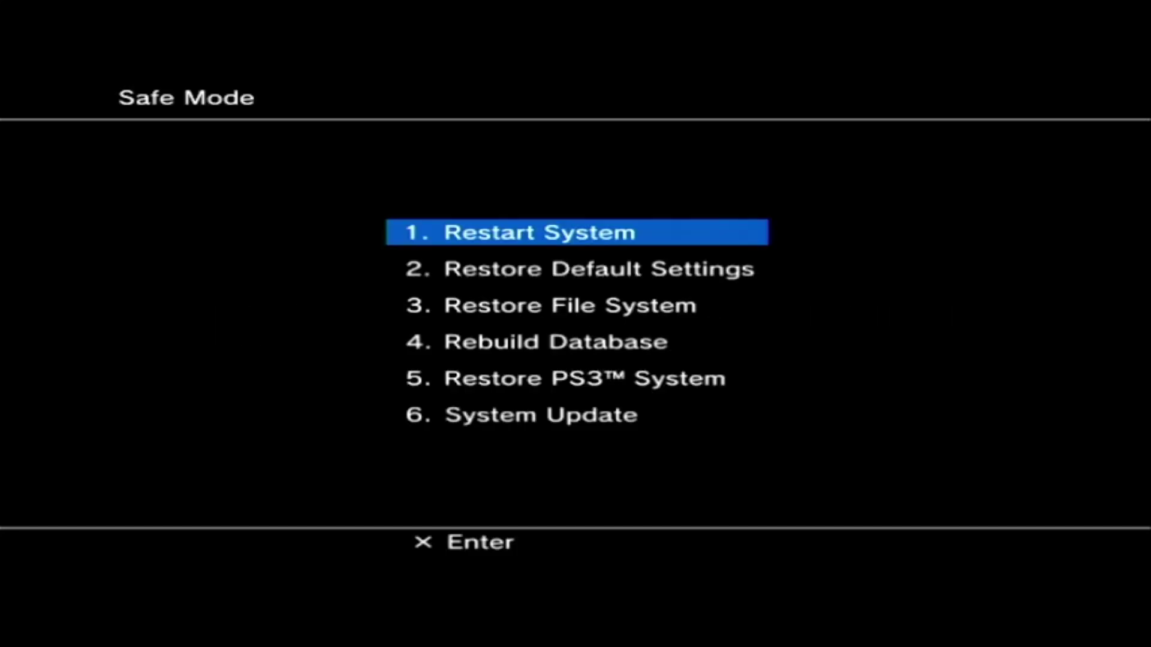
- Choose option 6, System Update, from the Safe Mode menu
{"action": "key", "text": "Down"}
{"action": "key", "text": "Down"}
{"action": "key", "text": "Down"}
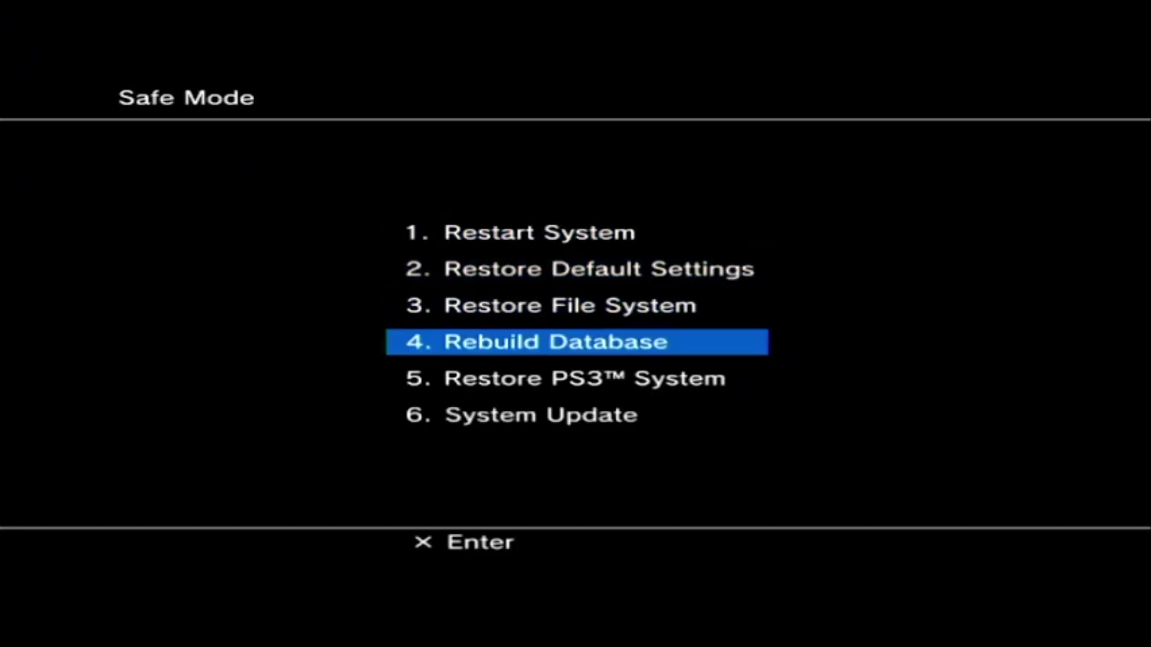
{"action": "key", "text": "Down"}
{"action": "key", "text": "Down"}
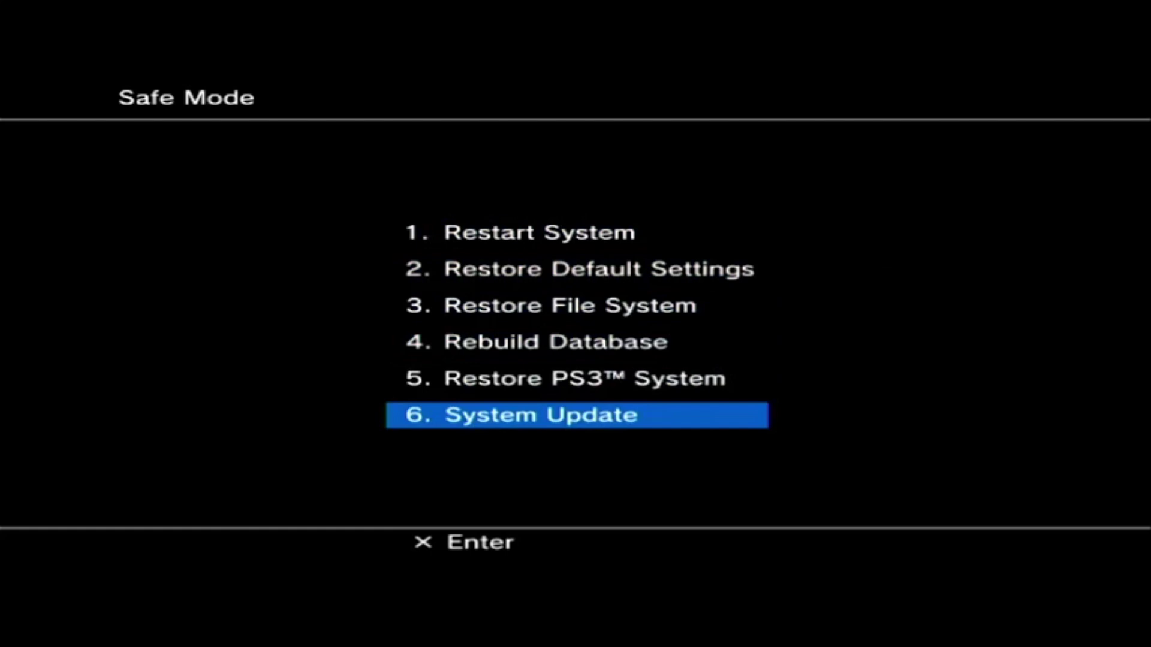
{"action": "key", "text": "Return"}
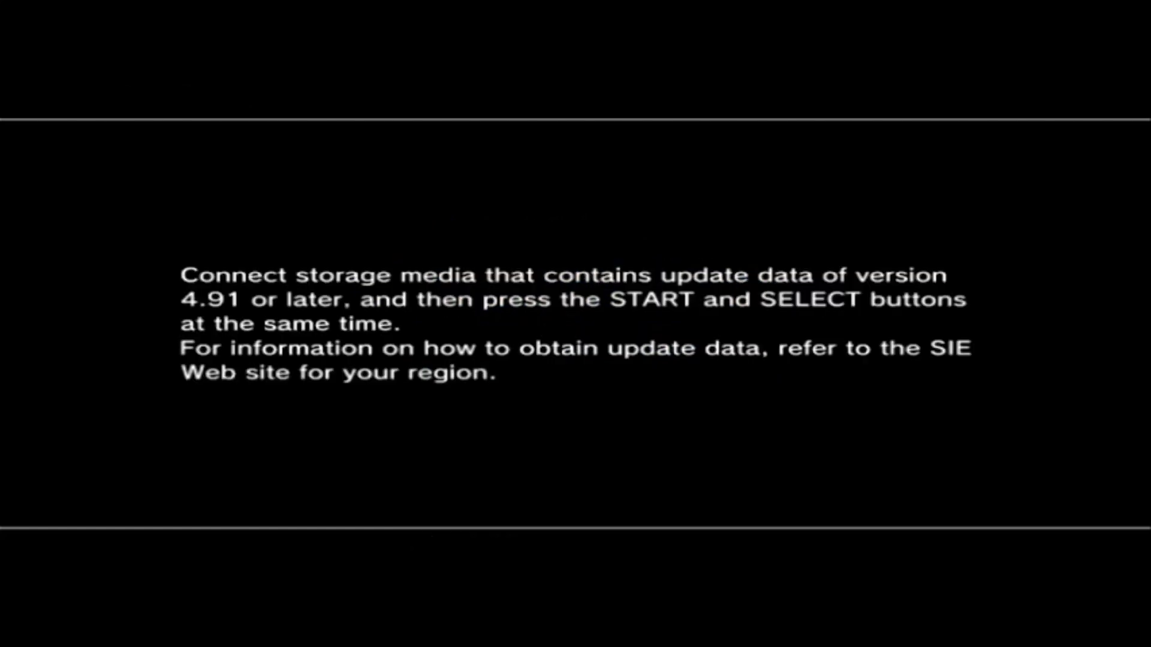
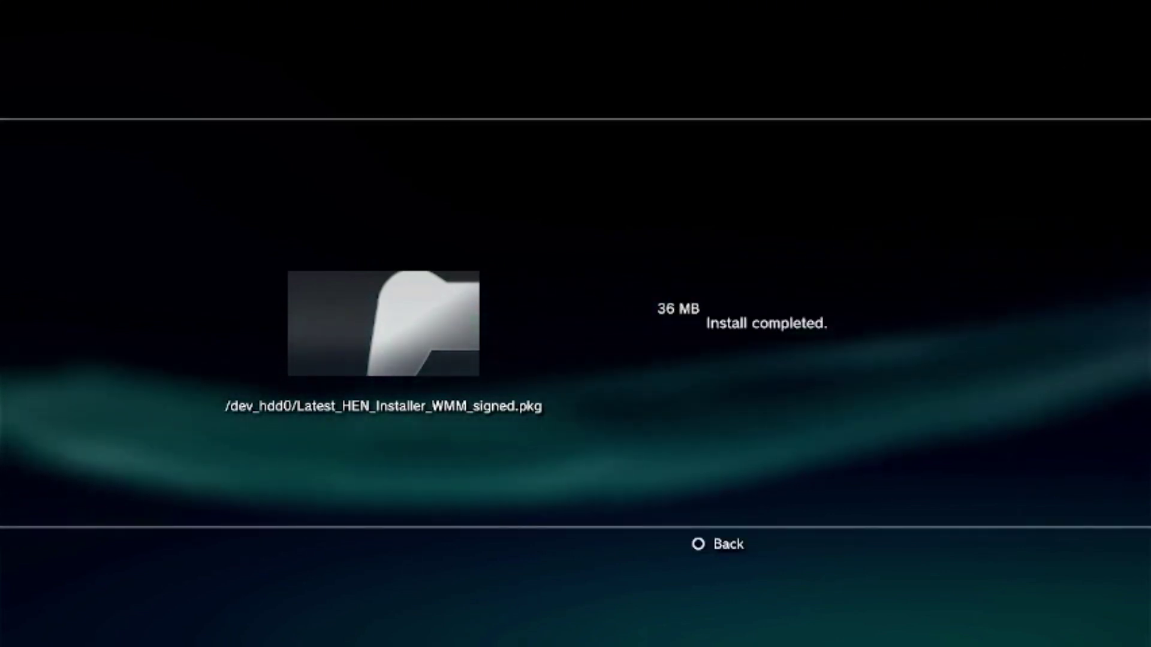
- Back out of the HEN Install completed screen to the XMB Game column's saved data utilities
{"action": "key", "text": "Escape"}
{"action": "key", "text": "Left"}
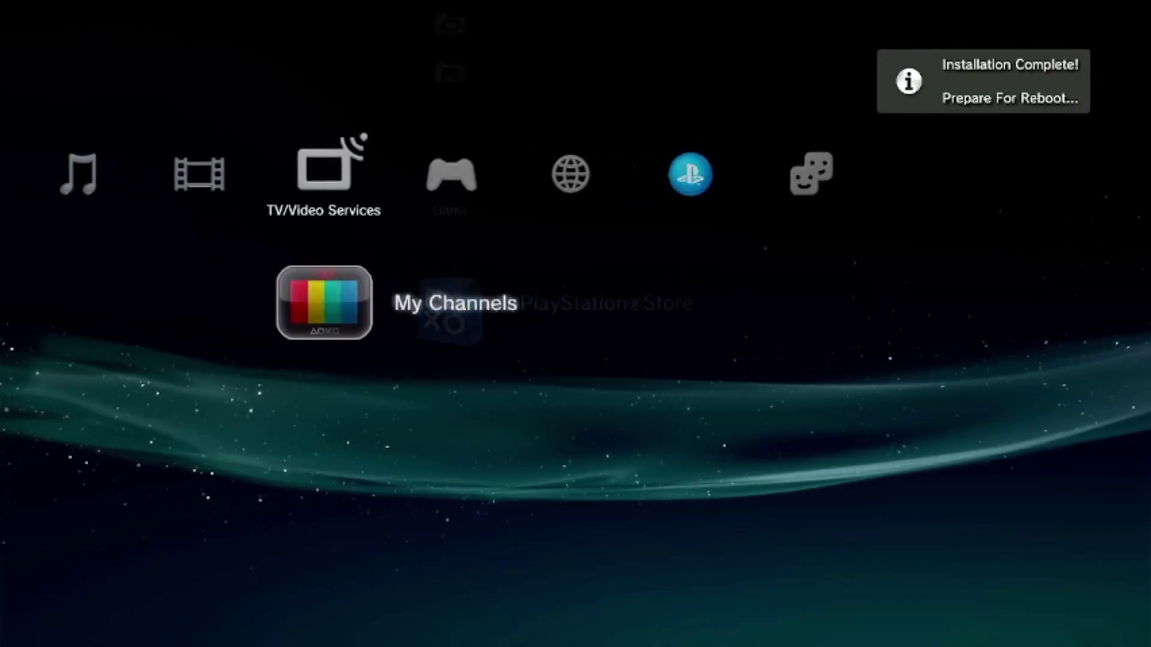
{"action": "key", "text": "Right"}
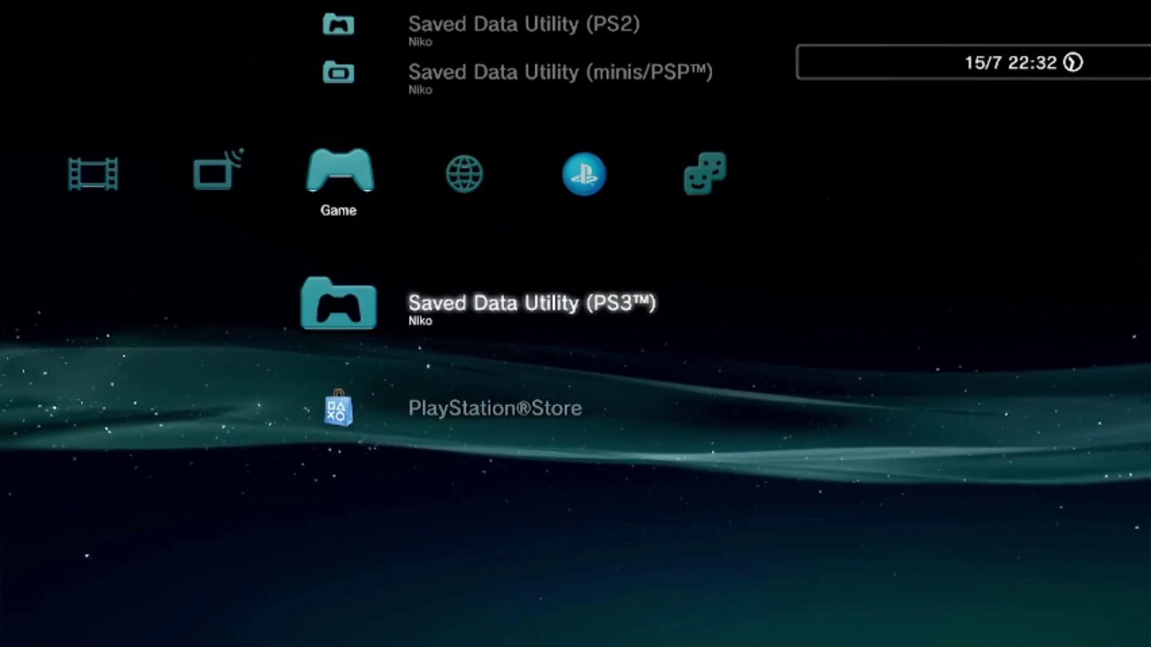
{"action": "key", "text": "Up"}
{"action": "key", "text": "Up"}
{"action": "key", "text": "Up"}
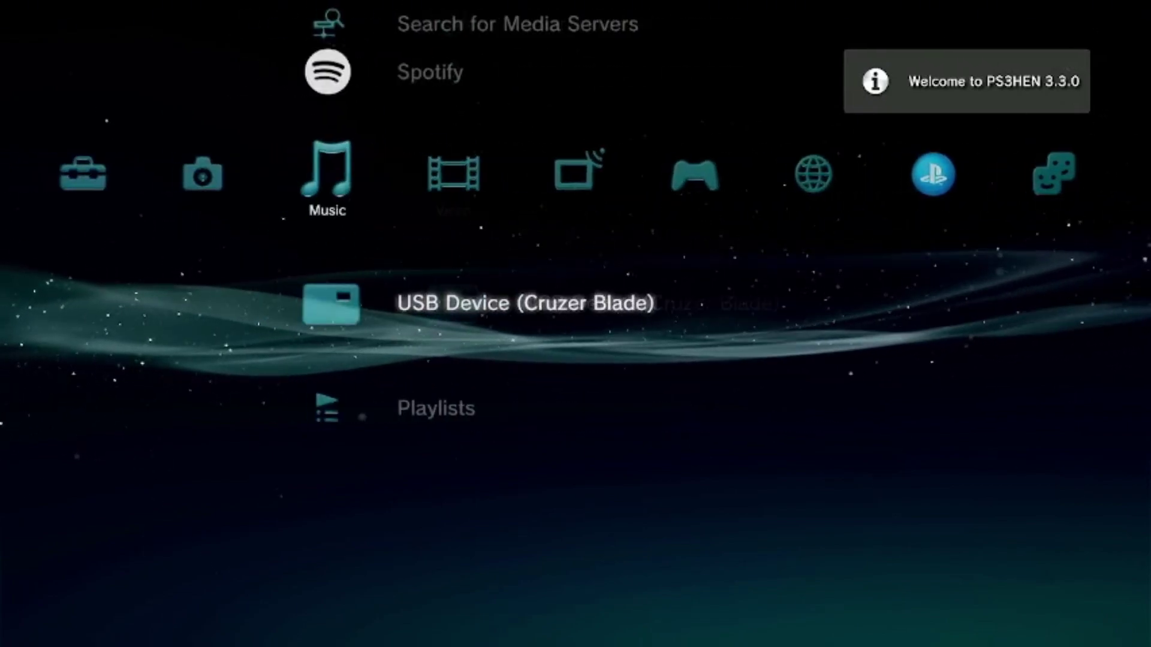
- Open Settings > System Settings > System Information to confirm system software Version 4.91
{"action": "key", "text": "Right"}
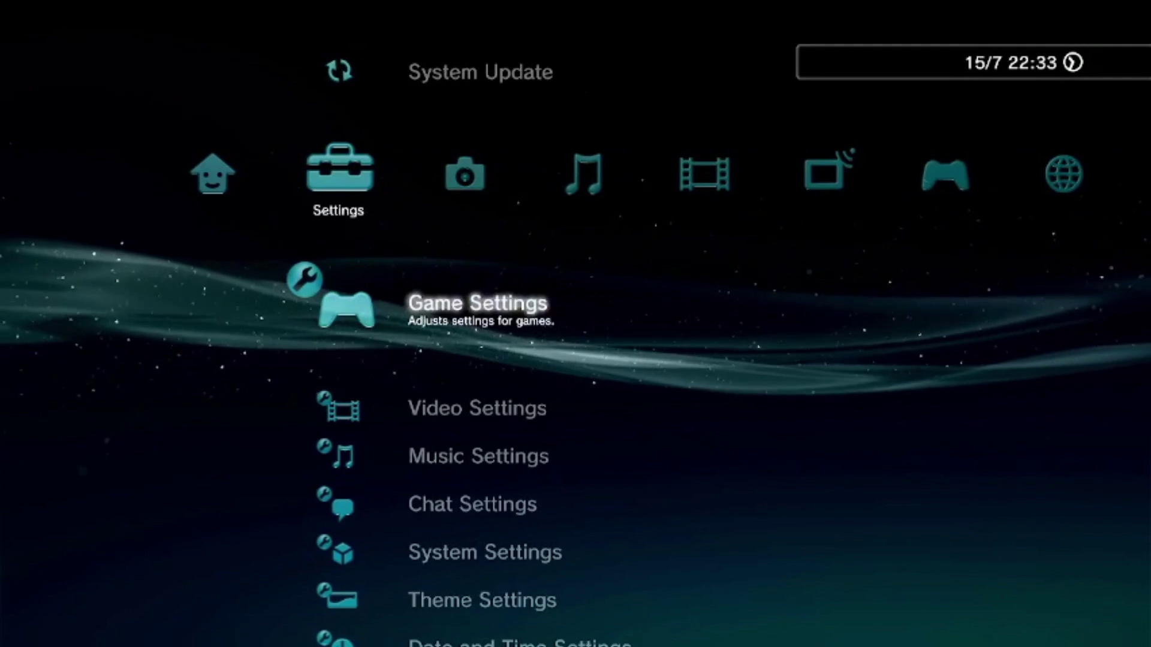
{"action": "key", "text": "Up"}
{"action": "key", "text": "Down"}
{"action": "key", "text": "Down"}
{"action": "key", "text": "Down"}
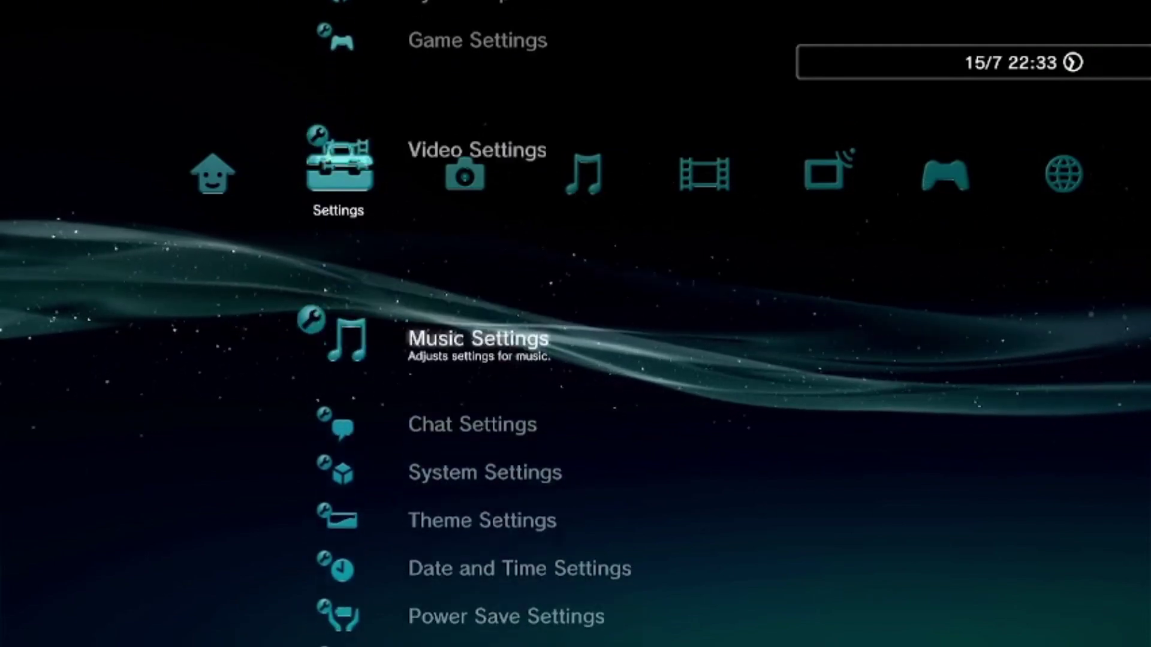
{"action": "key", "text": "Down"}
{"action": "key", "text": "Down"}
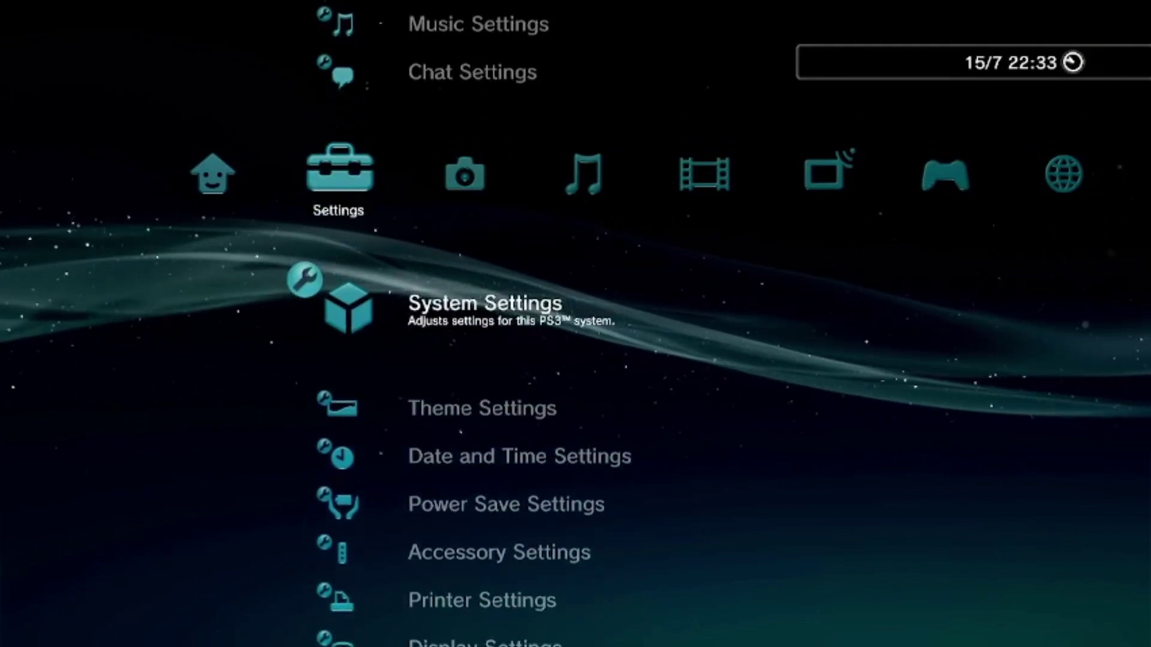
{"action": "key", "text": "Return"}
{"action": "key", "text": "Down"}
{"action": "key", "text": "Down"}
{"action": "key", "text": "Down"}
{"action": "key", "text": "Down"}
{"action": "key", "text": "Down"}
{"action": "key", "text": "Down"}
{"action": "key", "text": "Down"}
{"action": "key", "text": "Down"}
{"action": "key", "text": "Down"}
{"action": "key", "text": "Down"}
{"action": "key", "text": "Down"}
{"action": "key", "text": "Down"}
{"action": "key", "text": "Down"}
{"action": "key", "text": "Down"}
{"action": "key", "text": "Down"}
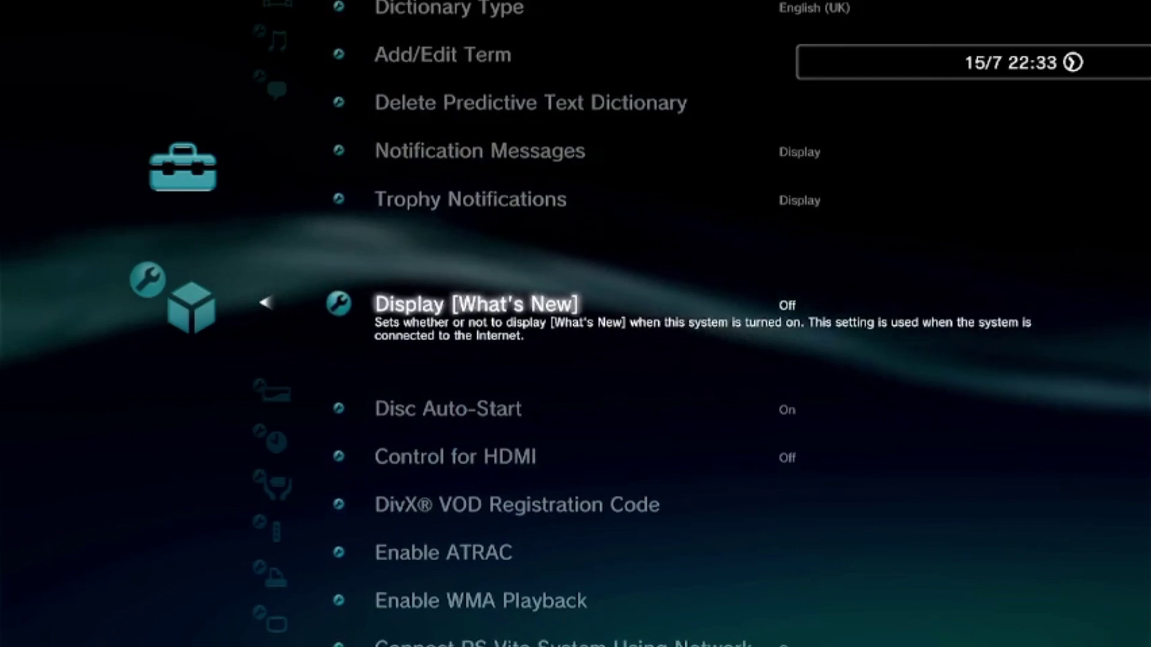
{"action": "key", "text": "Down"}
{"action": "key", "text": "Down"}
{"action": "key", "text": "Down"}
{"action": "key", "text": "Down"}
{"action": "key", "text": "Down"}
{"action": "key", "text": "Down"}
{"action": "key", "text": "Down"}
{"action": "key", "text": "Down"}
{"action": "key", "text": "Down"}
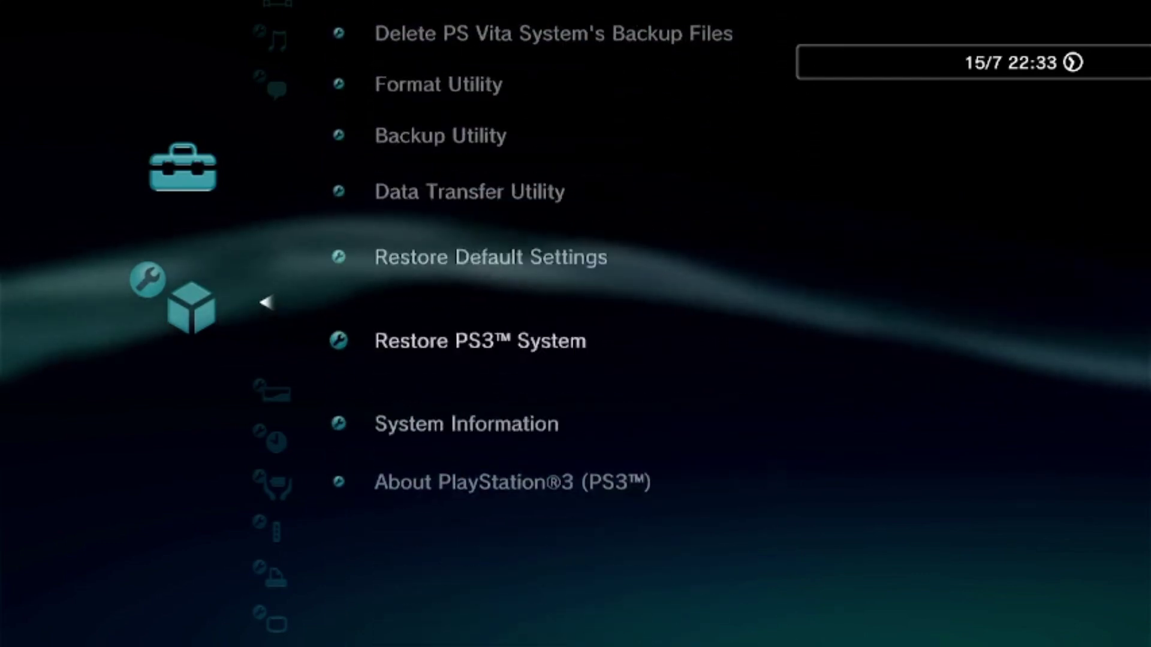
{"action": "key", "text": "Up"}
{"action": "key", "text": "Return"}
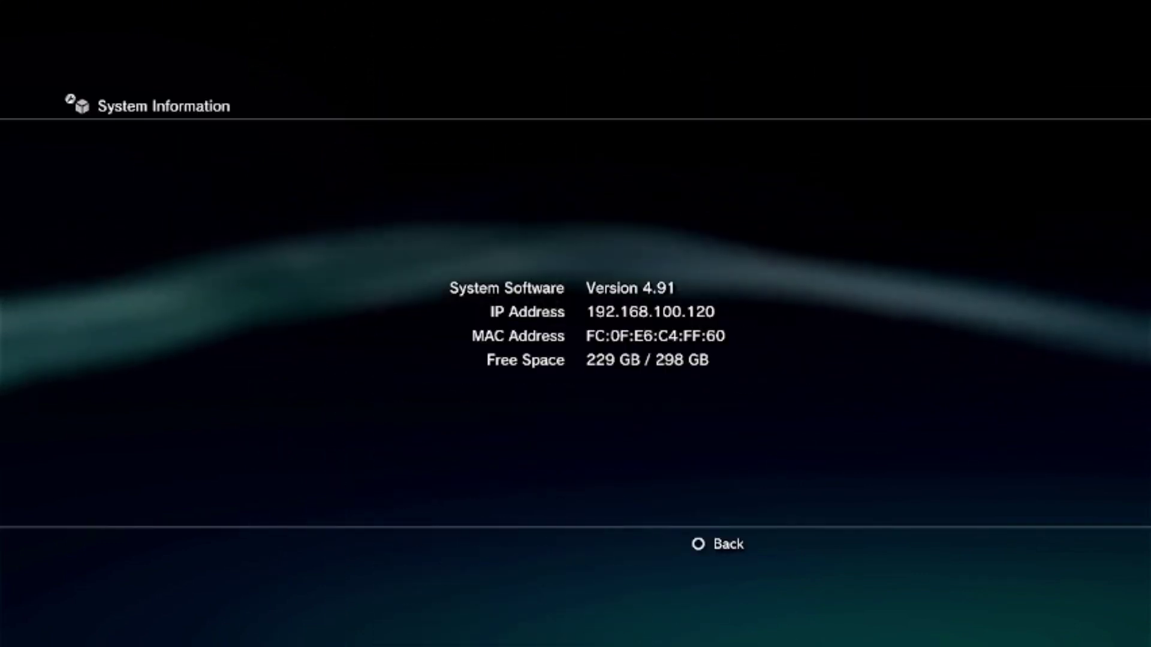